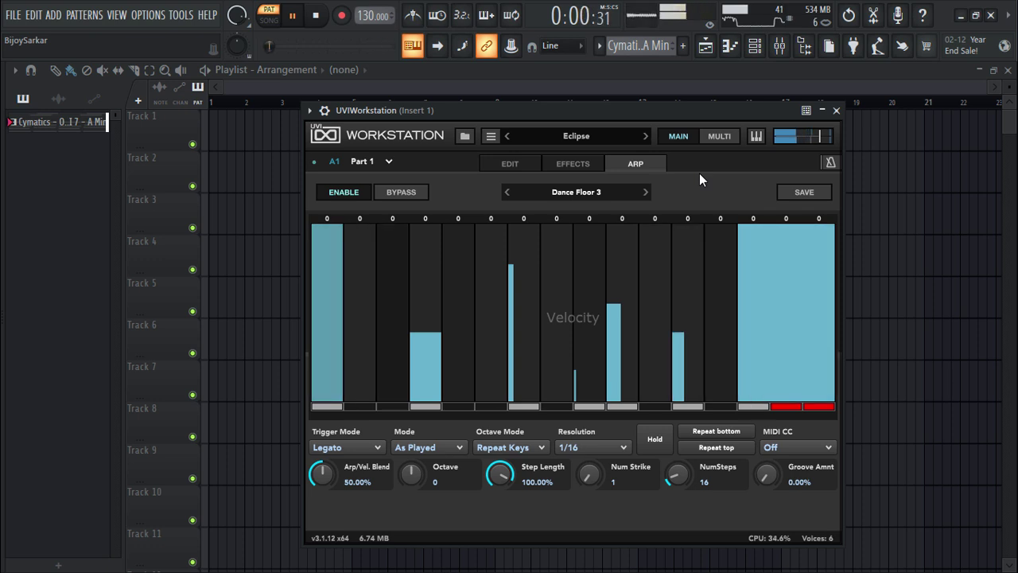
# Step: Step the arpeggiator pattern forward to Dance Floor 4, then Dance Floor 5
pyautogui.click(645, 192)
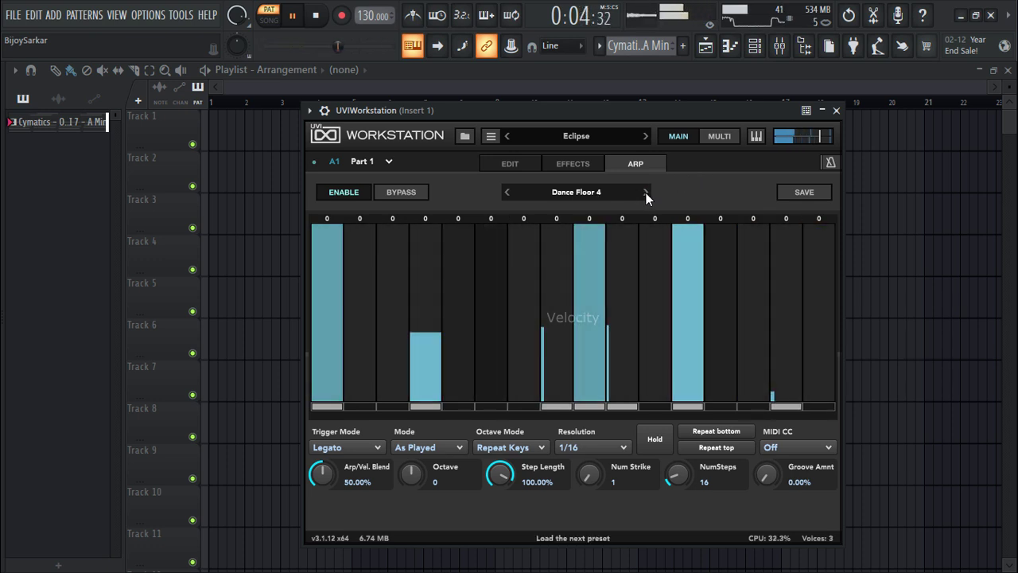
pyautogui.click(646, 192)
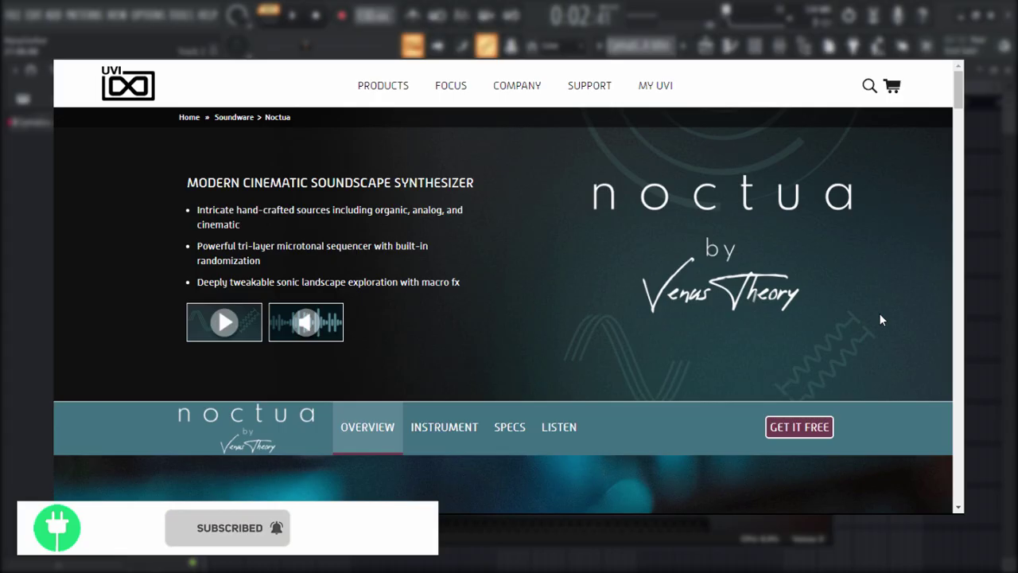
# Step: Scroll the Noctua page past the Overview and Instrument sections down to the screenshot carousel
pyautogui.scroll(-2, 880, 317)
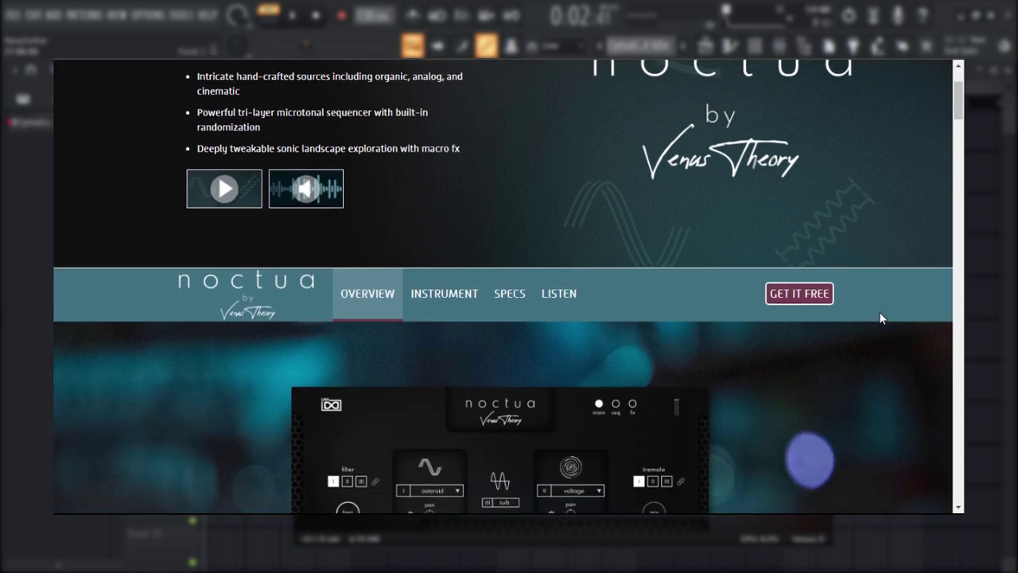
pyautogui.scroll(-5, 881, 317)
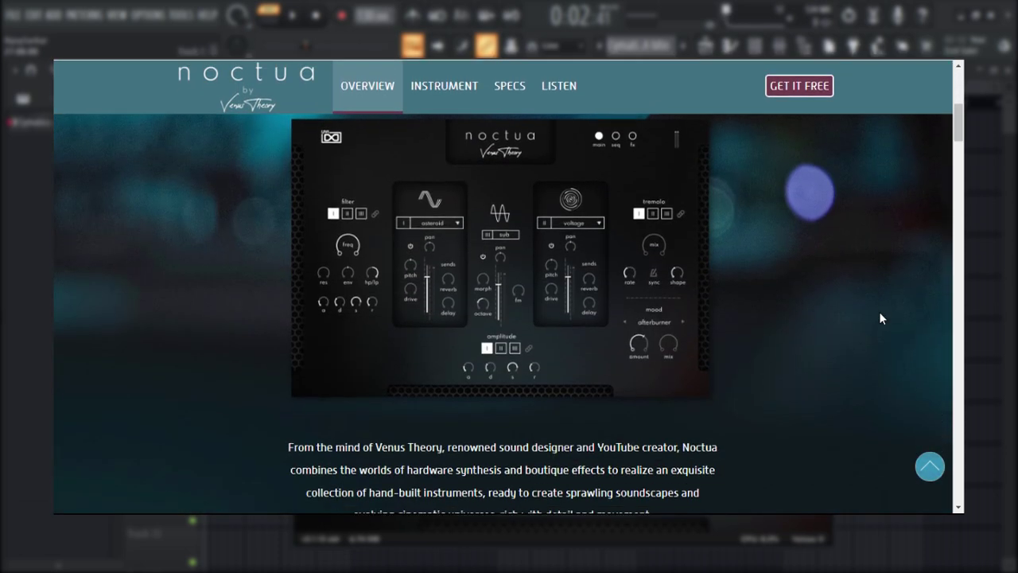
pyautogui.scroll(-3, 880, 317)
pyautogui.scroll(1, 880, 318)
pyautogui.scroll(-4, 880, 318)
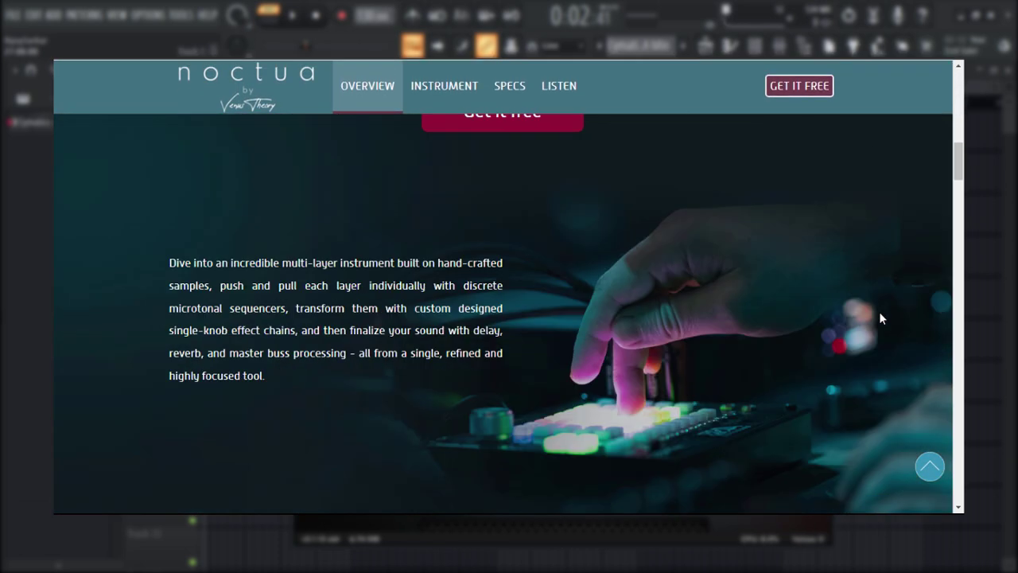
pyautogui.scroll(-5, 879, 317)
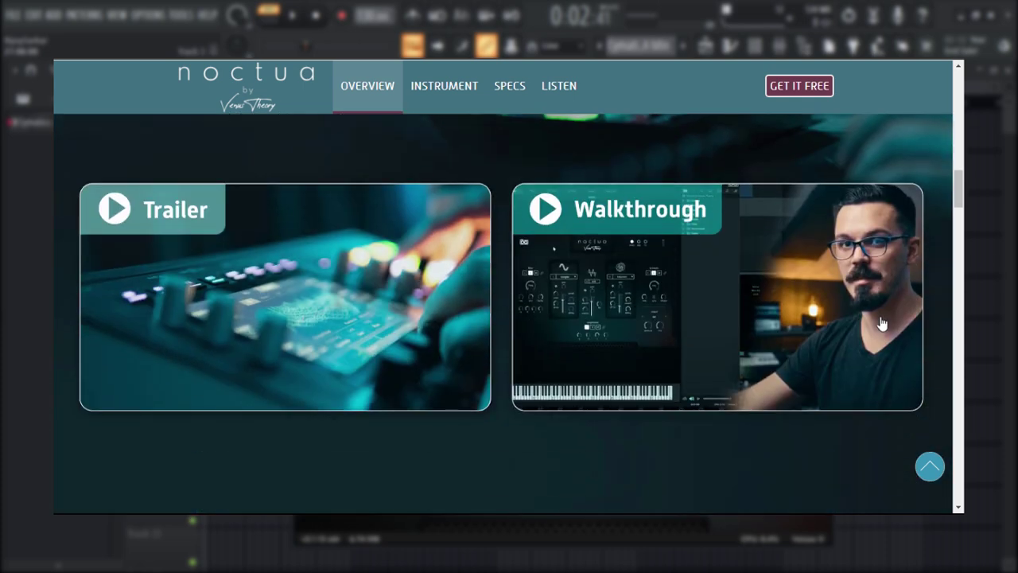
pyautogui.scroll(-2, 880, 316)
pyautogui.scroll(-3, 881, 319)
pyautogui.scroll(-5, 882, 324)
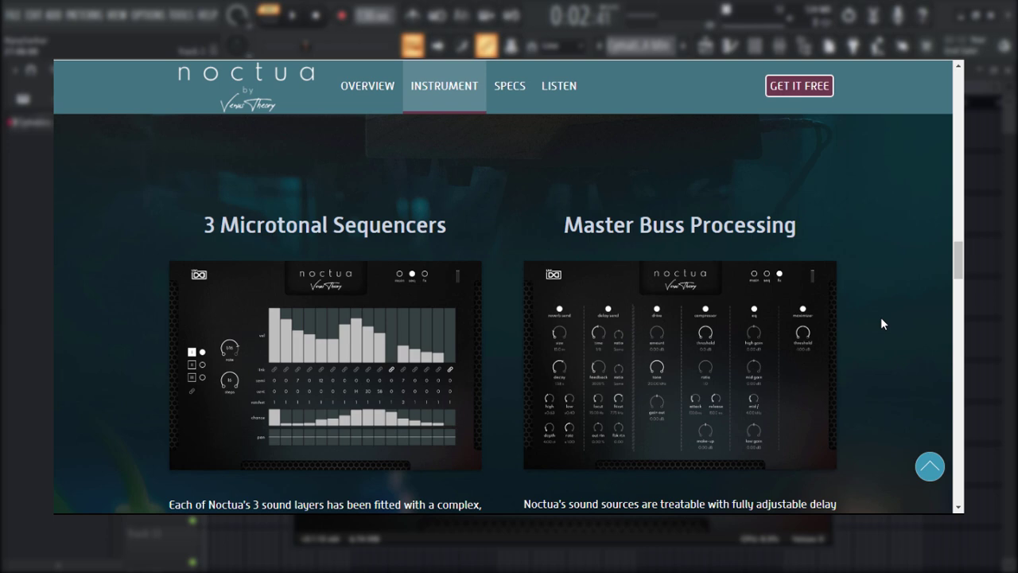
pyautogui.scroll(-1, 881, 323)
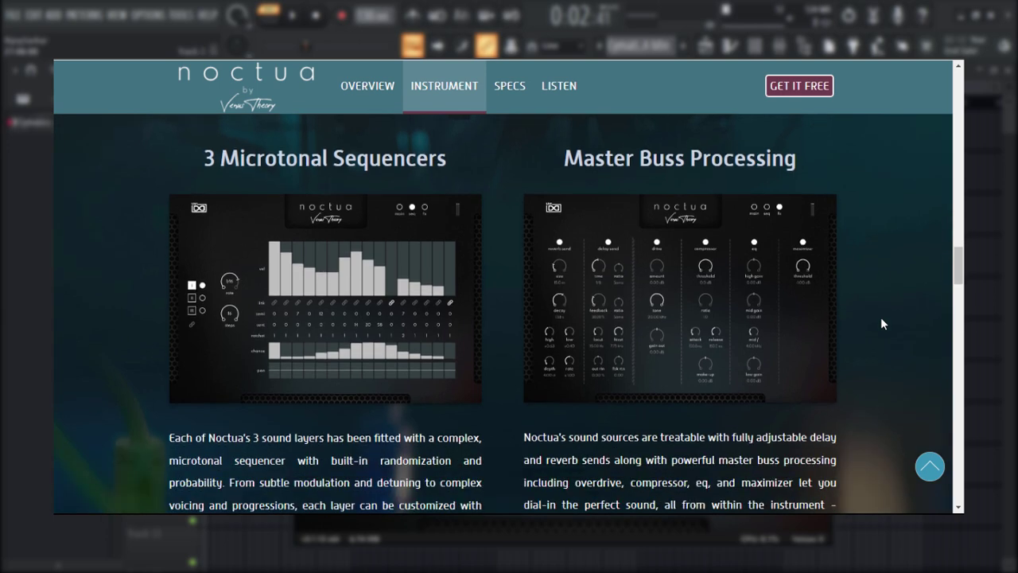
pyautogui.scroll(-4, 880, 324)
pyautogui.scroll(-2, 880, 323)
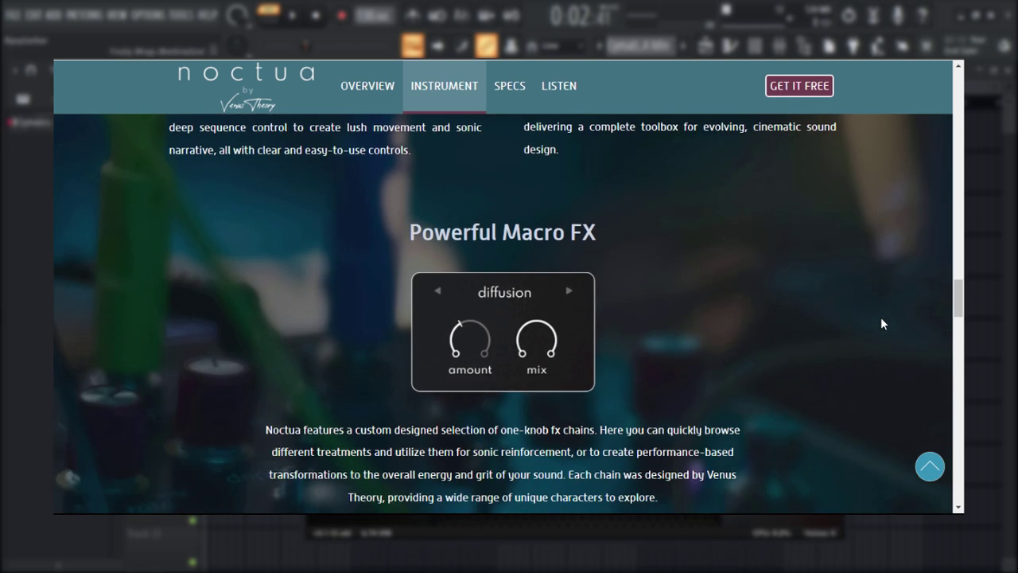
pyautogui.scroll(-4, 880, 324)
pyautogui.scroll(-8, 881, 324)
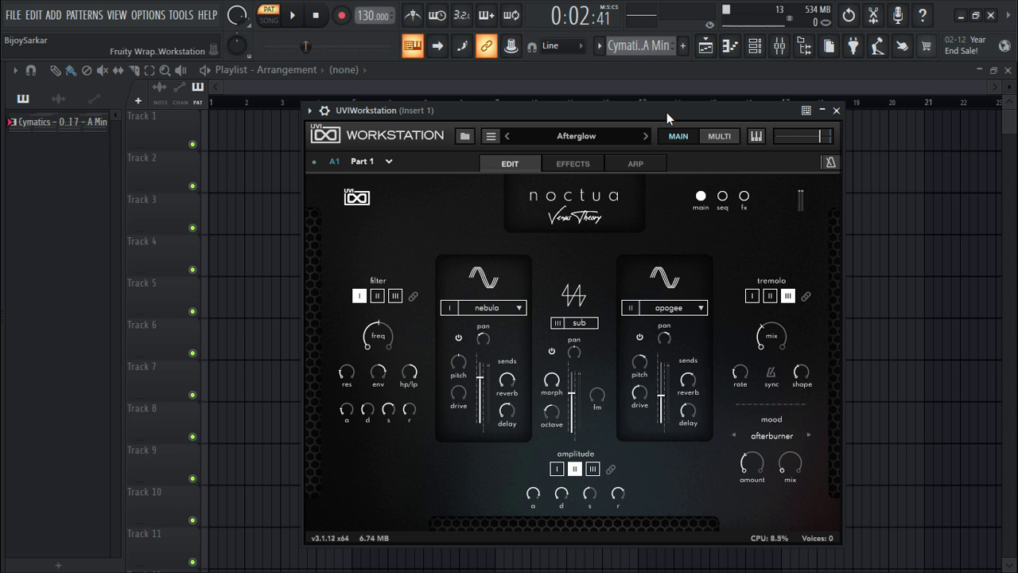
# Step: Start the song, pause it, then resume playback with Space to hear Afterglow
pyautogui.click(299, 17)
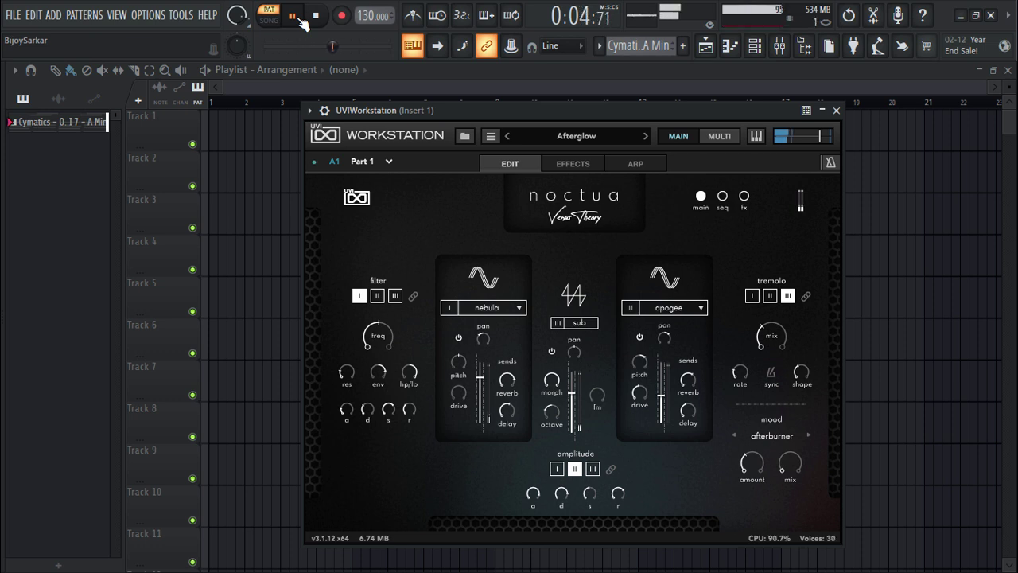
pyautogui.click(294, 16)
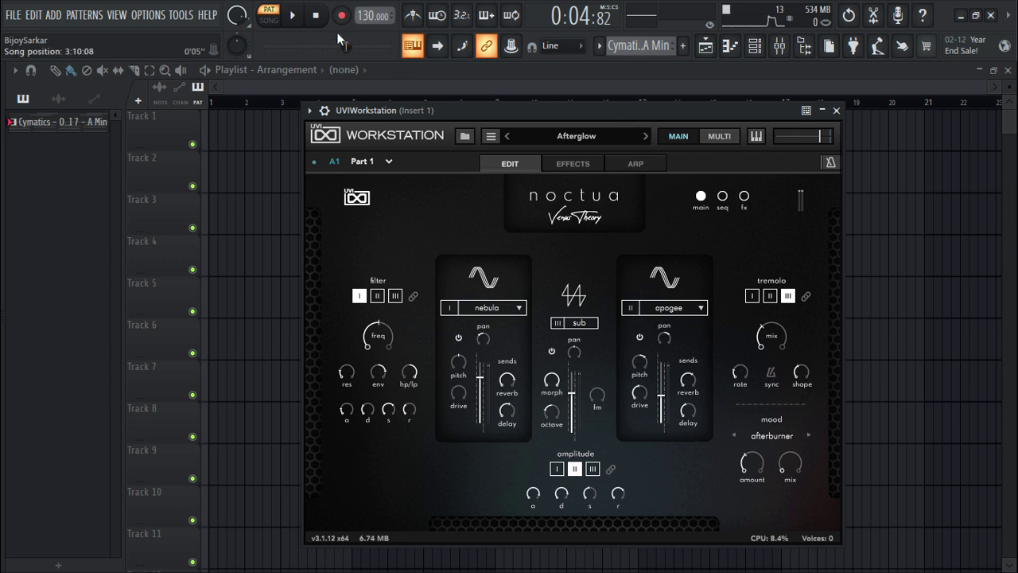
pyautogui.press('space')
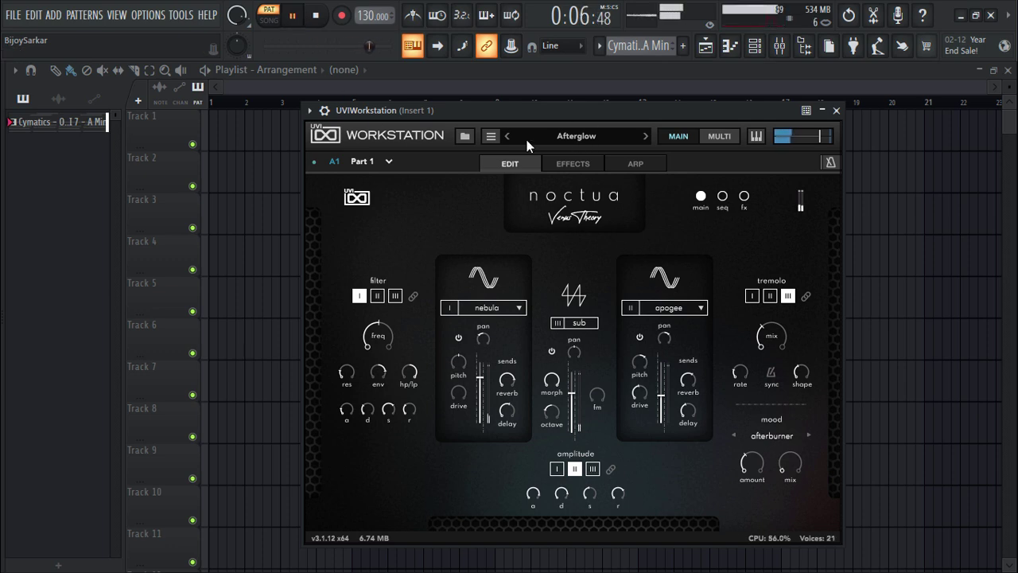
# Step: Audition the Breathing pad, then load the Parks on Fire pad preset and pause playback
pyautogui.click(466, 136)
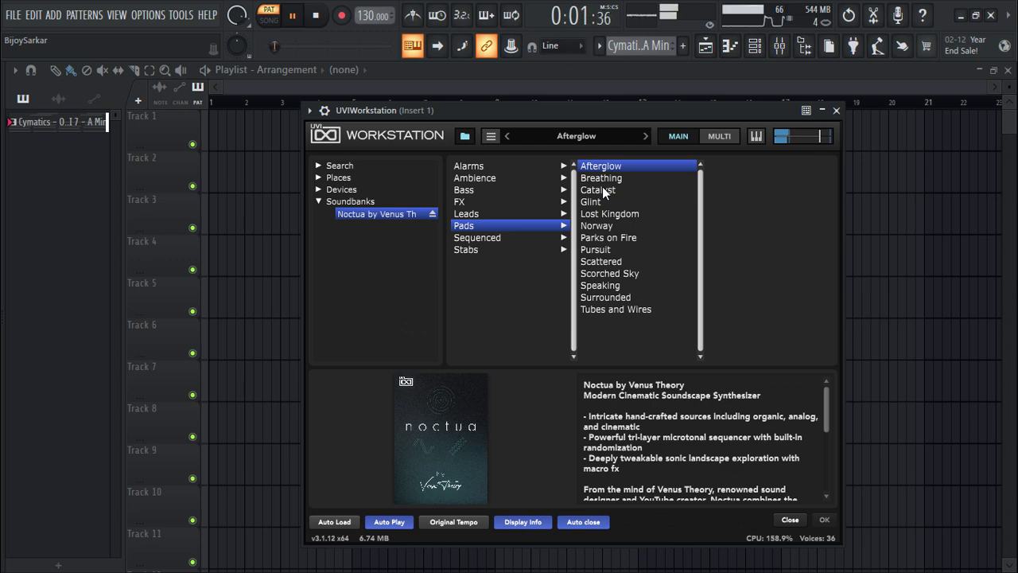
pyautogui.doubleClick(604, 179)
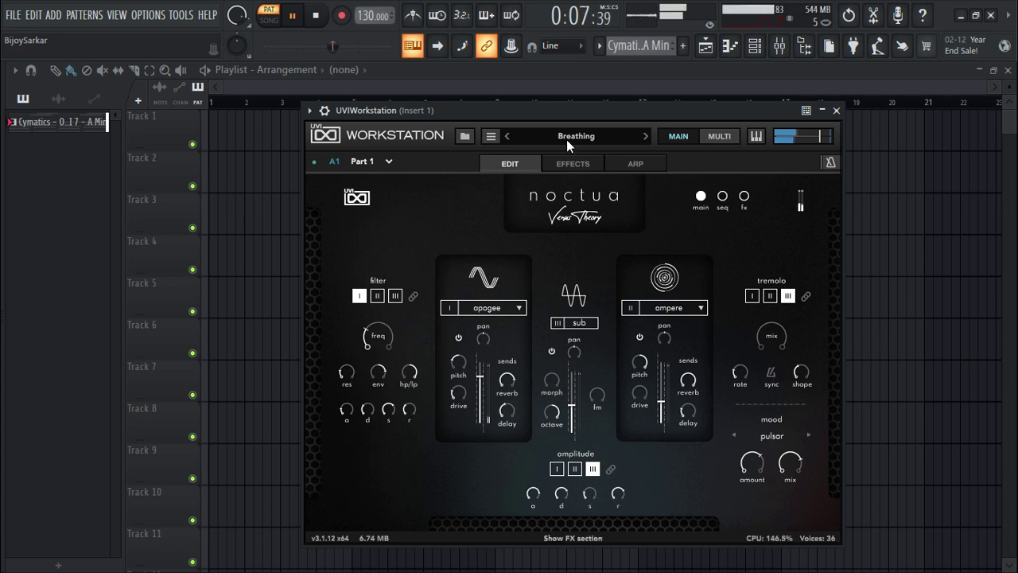
pyautogui.click(466, 137)
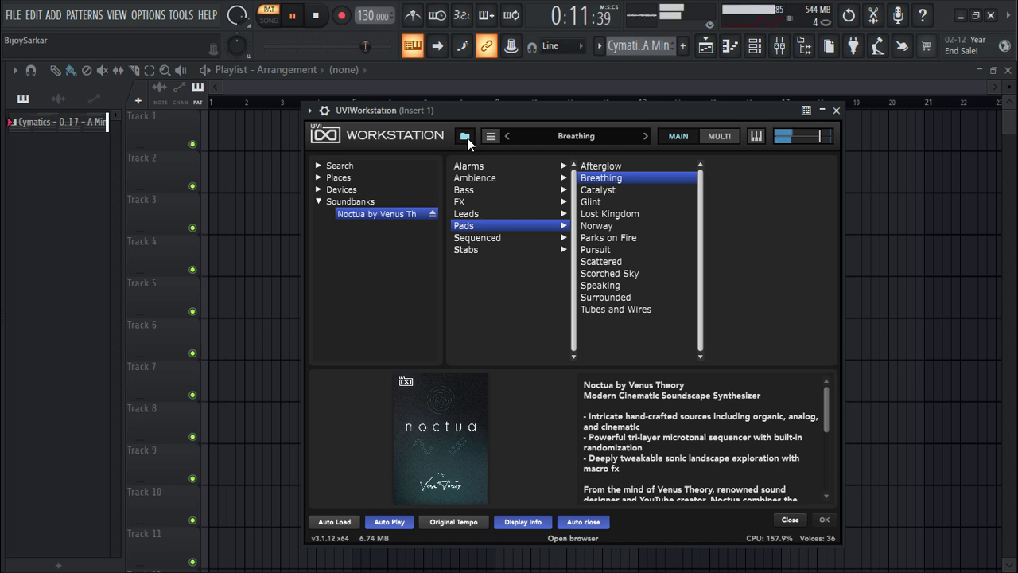
pyautogui.click(595, 249)
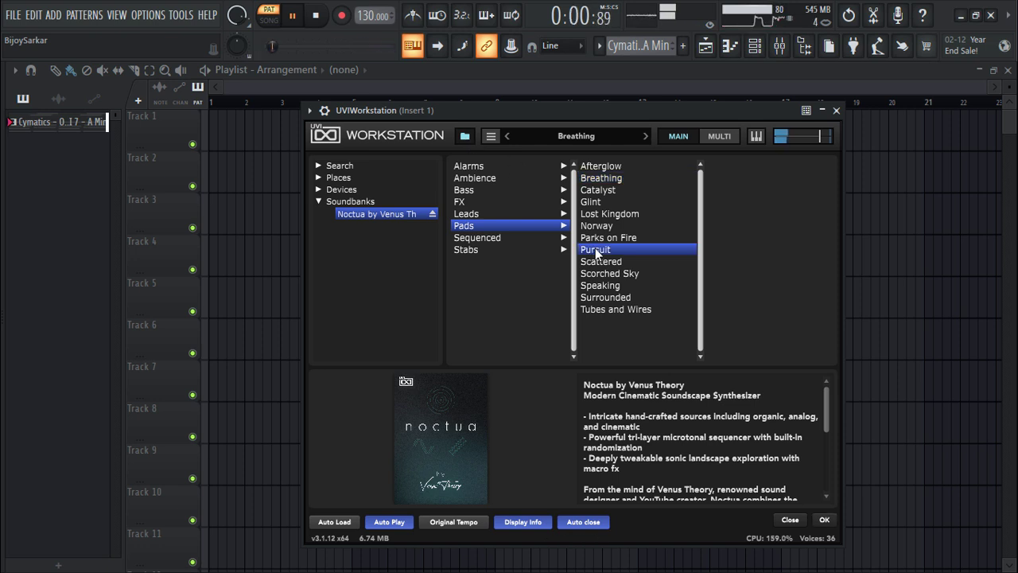
pyautogui.doubleClick(598, 238)
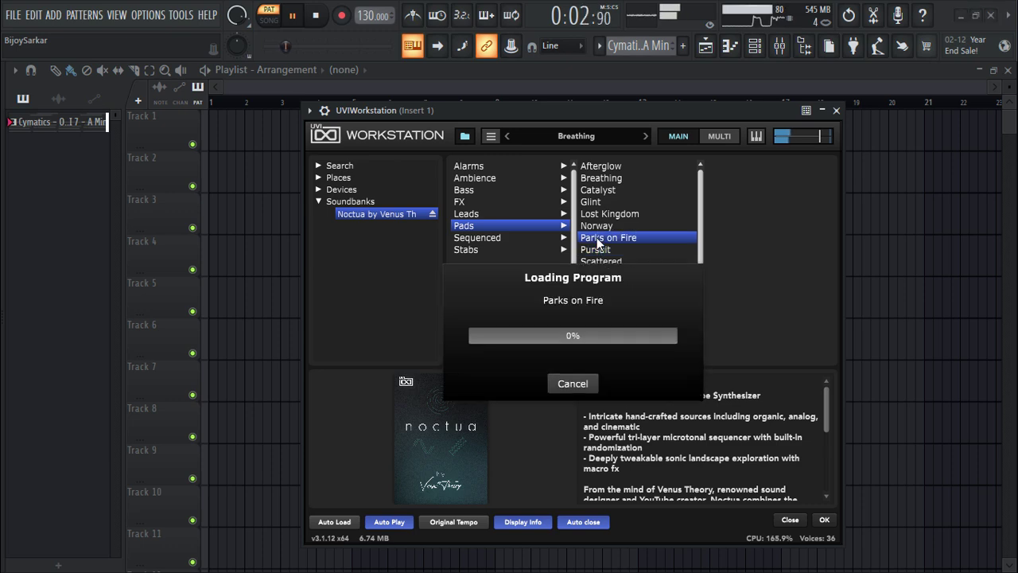
pyautogui.click(300, 25)
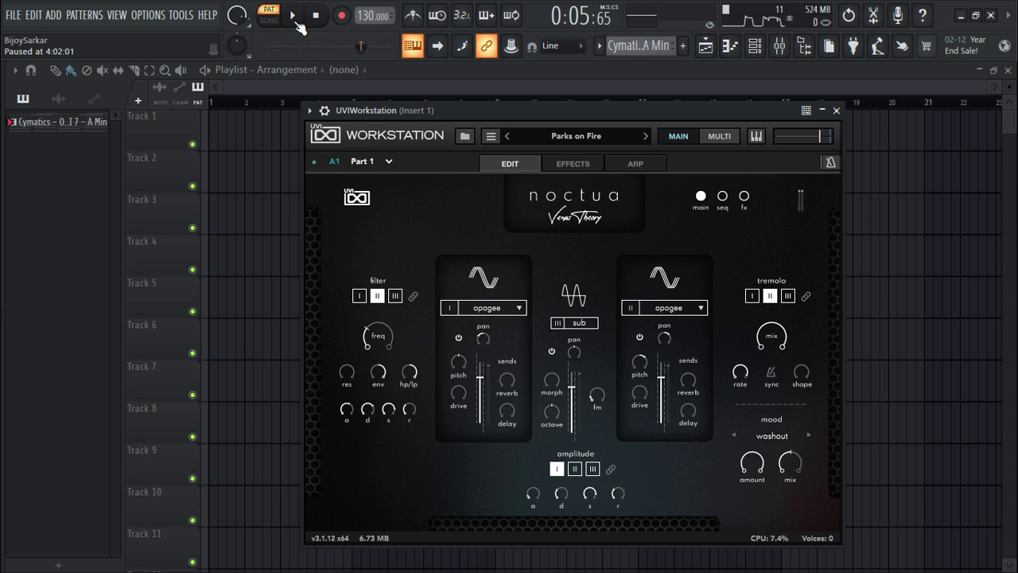
# Step: View the Parks on Fire effects chain, then the ARP page, leaving the pattern on Default
pyautogui.click(569, 163)
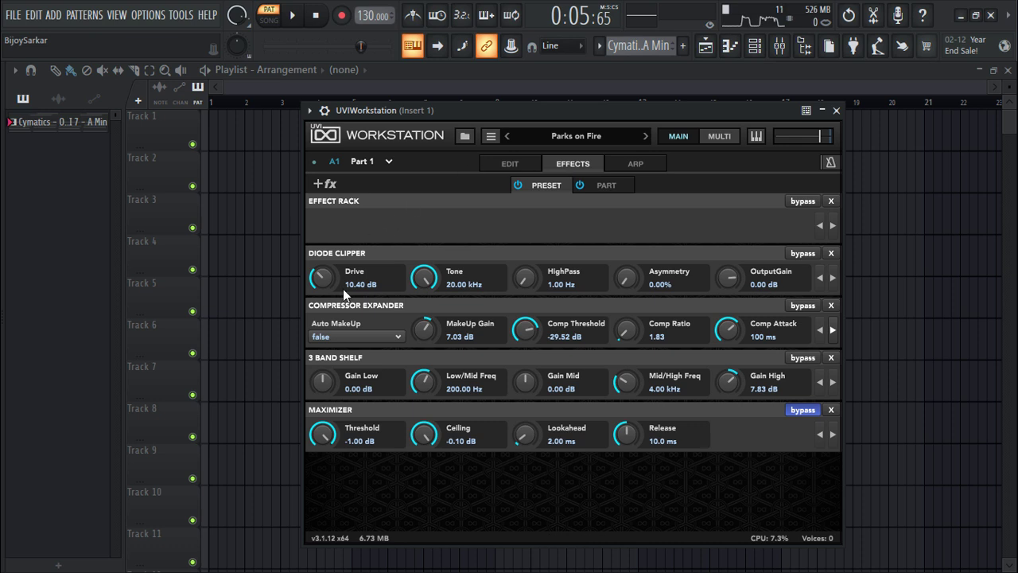
pyautogui.click(637, 164)
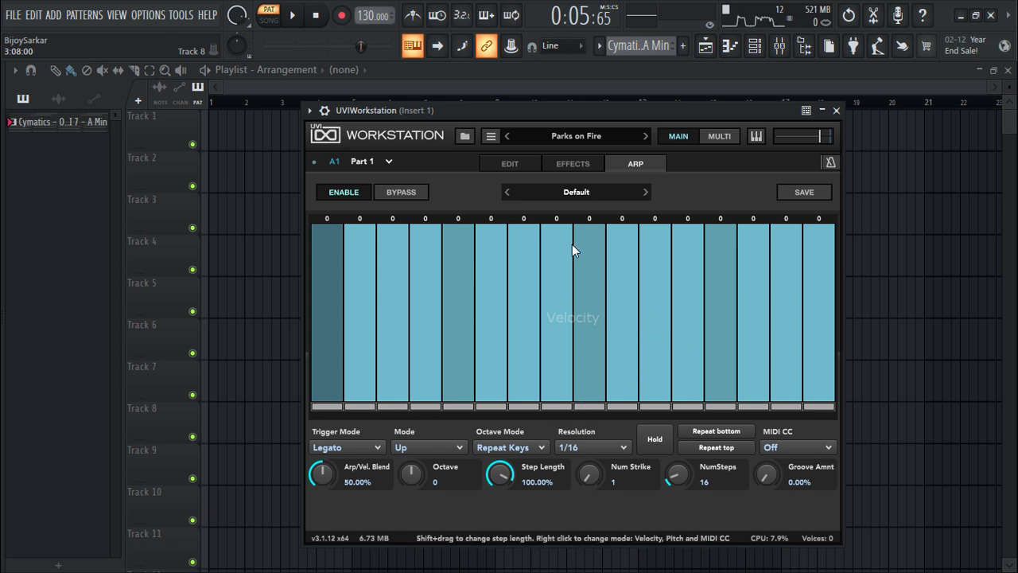
pyautogui.click(581, 190)
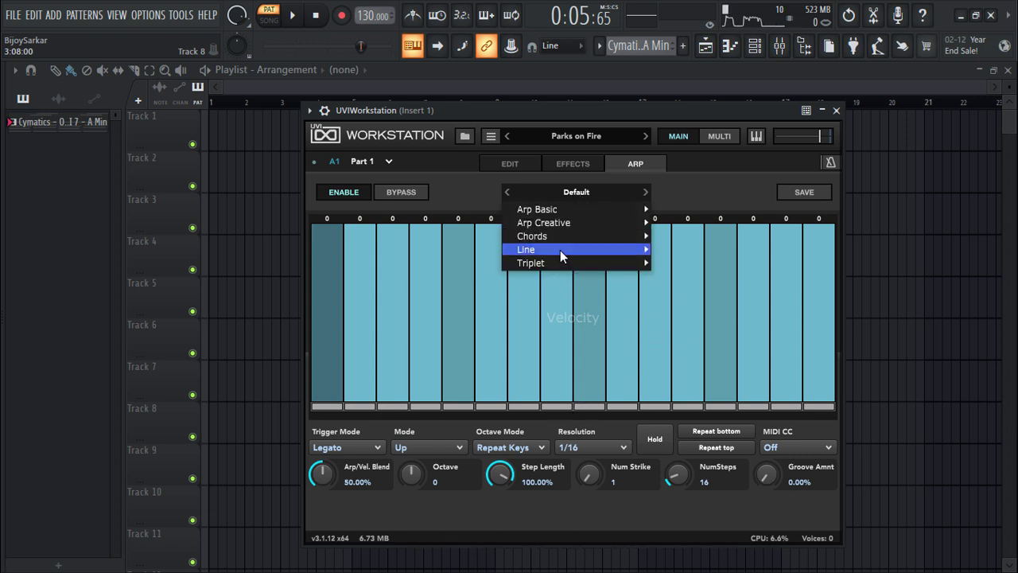
pyautogui.click(455, 179)
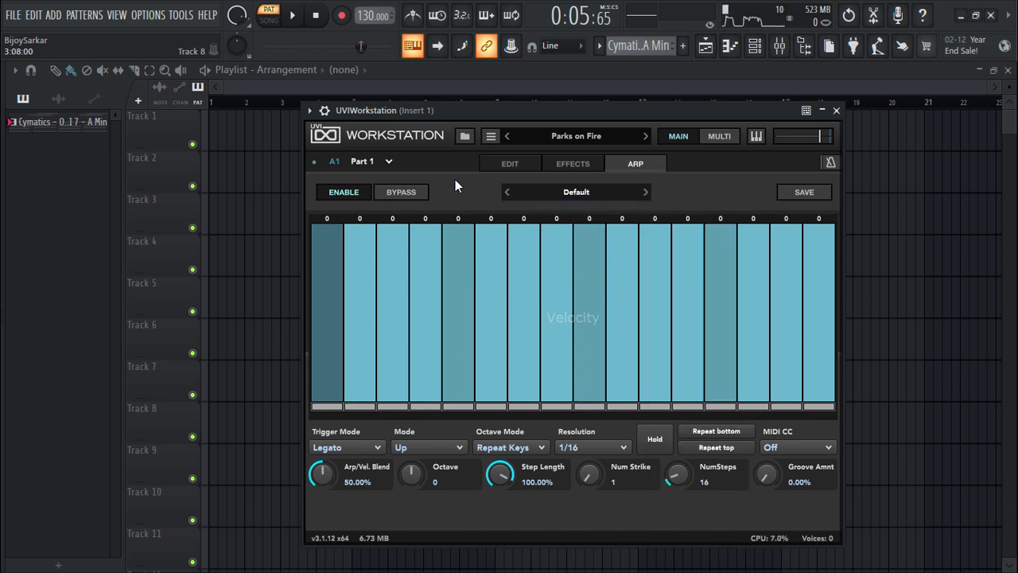
# Step: Browse Noctua's preset categories in the browser, from Alarms through Stabs
pyautogui.click(466, 138)
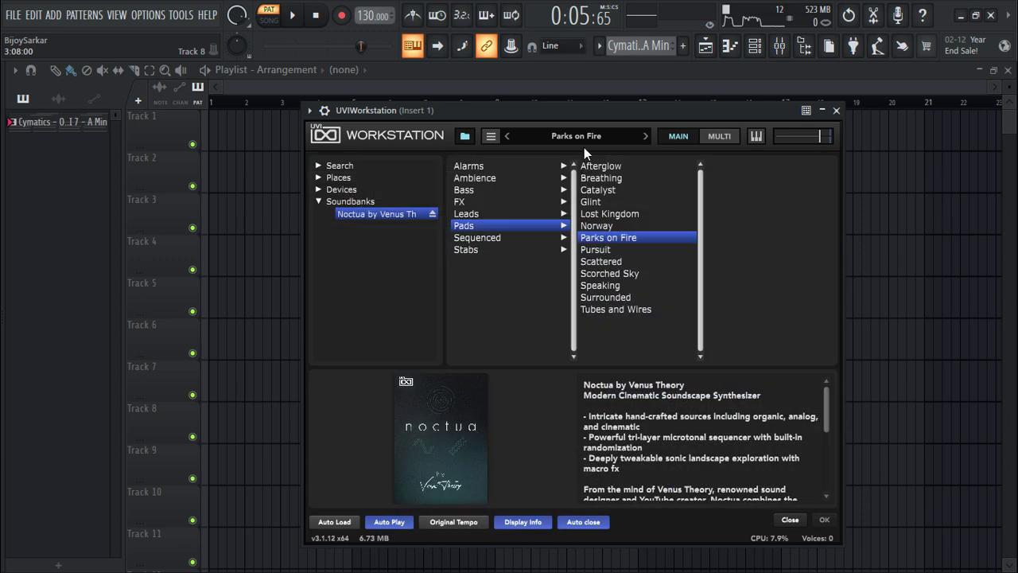
pyautogui.click(466, 165)
pyautogui.click(470, 177)
pyautogui.click(468, 191)
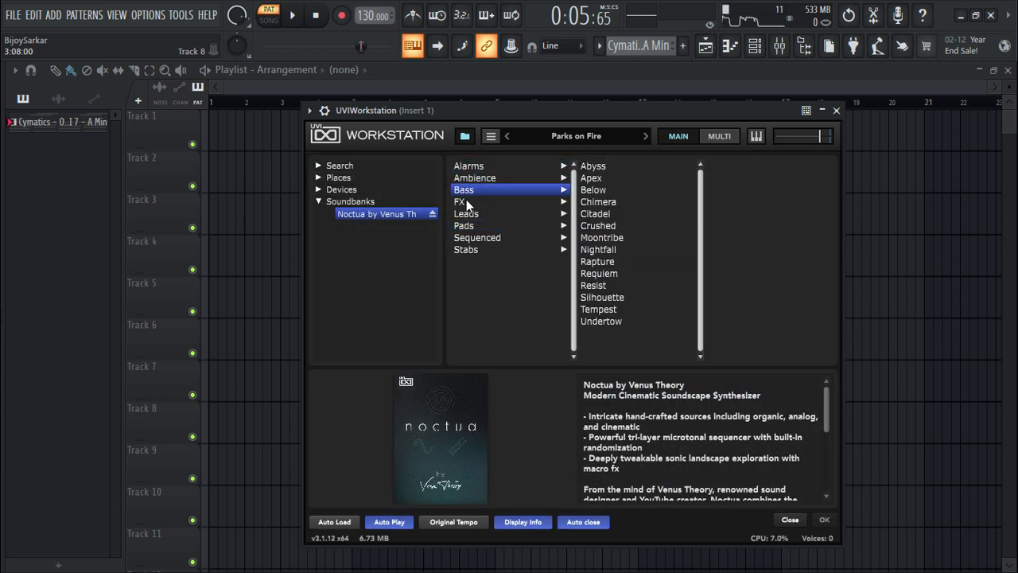
pyautogui.click(467, 202)
pyautogui.click(468, 213)
pyautogui.click(469, 226)
pyautogui.click(471, 239)
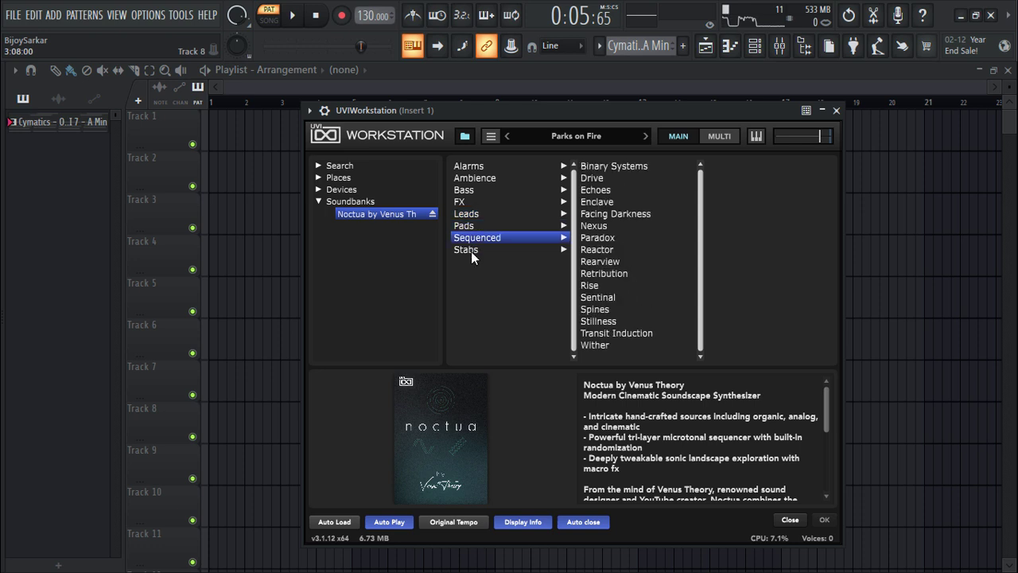
pyautogui.click(471, 249)
# Step: Return to the Leads category and load the Eclipse preset
pyautogui.click(471, 213)
pyautogui.click(471, 191)
pyautogui.click(471, 167)
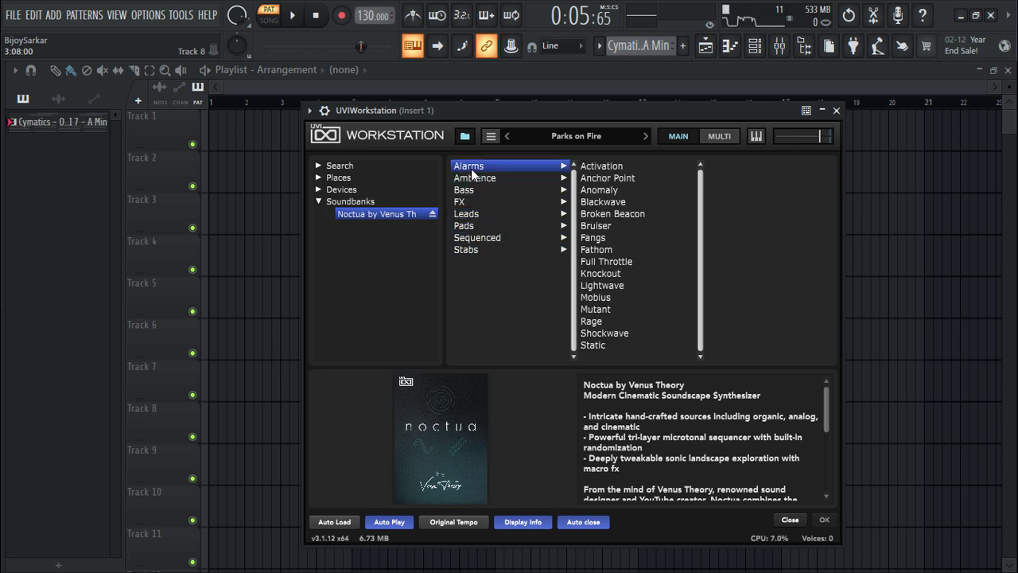
pyautogui.click(471, 249)
pyautogui.click(477, 216)
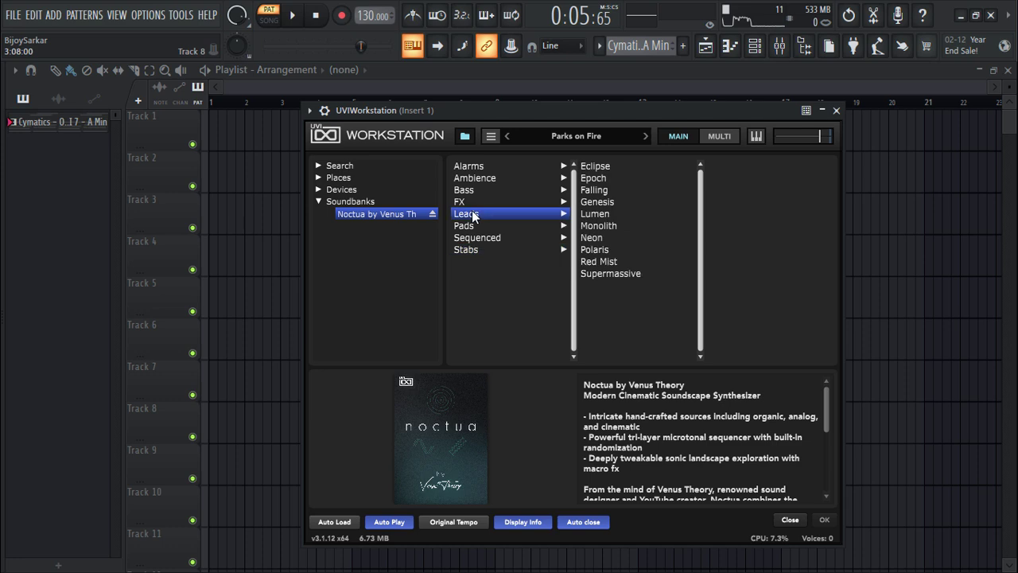
pyautogui.doubleClick(597, 167)
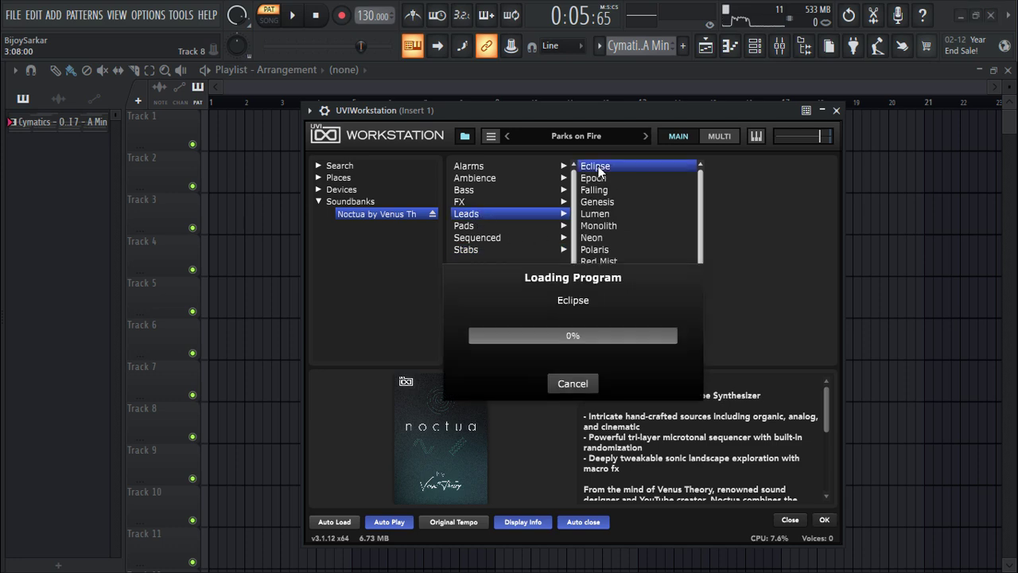
# Step: Play Eclipse, check its EDIT and EFFECTS pages, and set the arp to Arp Basic > Basic UpDown
pyautogui.press('space')
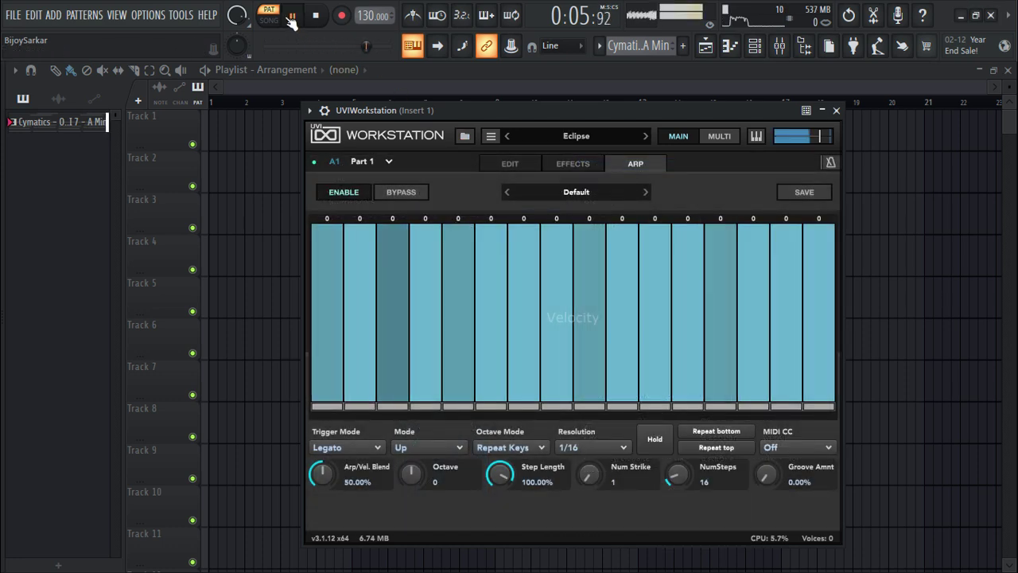
pyautogui.click(513, 166)
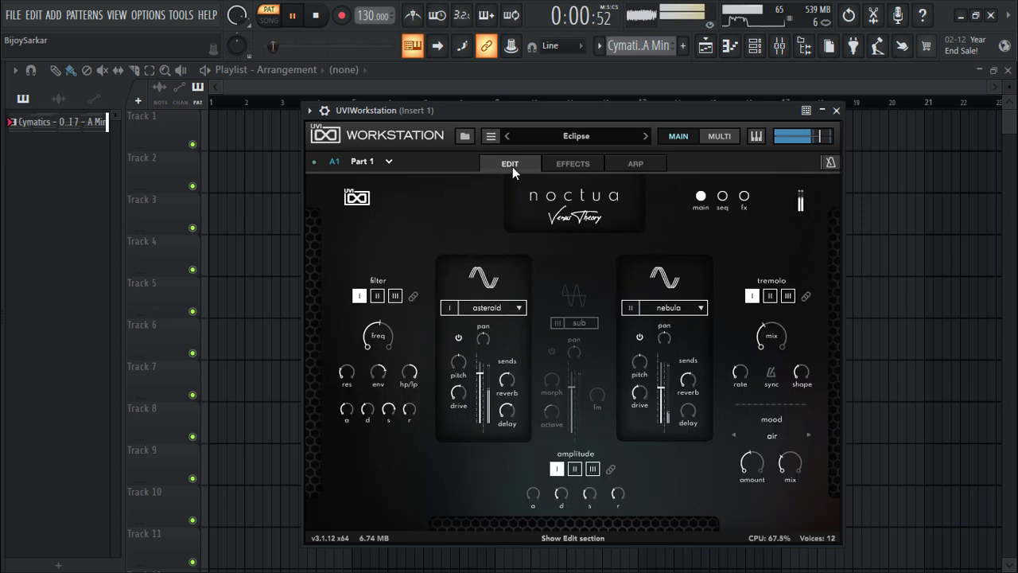
pyautogui.click(569, 163)
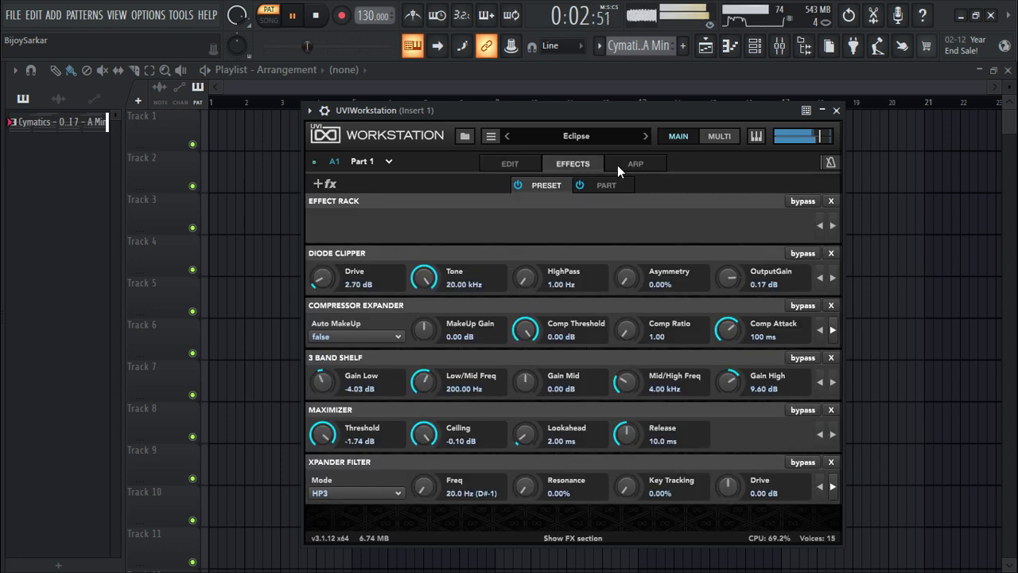
pyautogui.click(618, 165)
pyautogui.click(583, 195)
pyautogui.moveTo(612, 208)
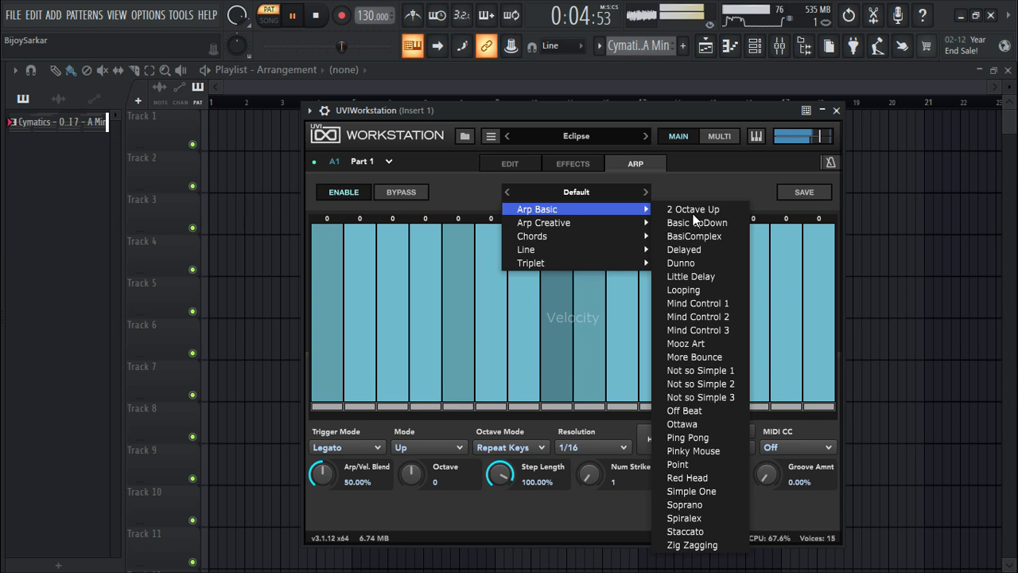
pyautogui.click(692, 219)
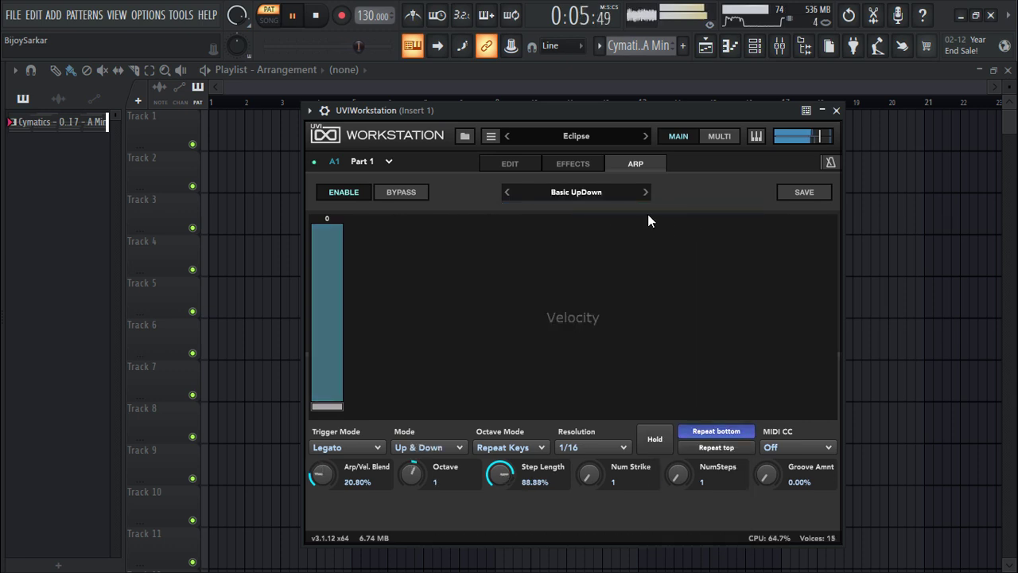
# Step: Switch the arp to Arp Creative > Dance Floor 3, step to Dance Floor 5, and stop playback
pyautogui.click(598, 192)
pyautogui.moveTo(597, 223)
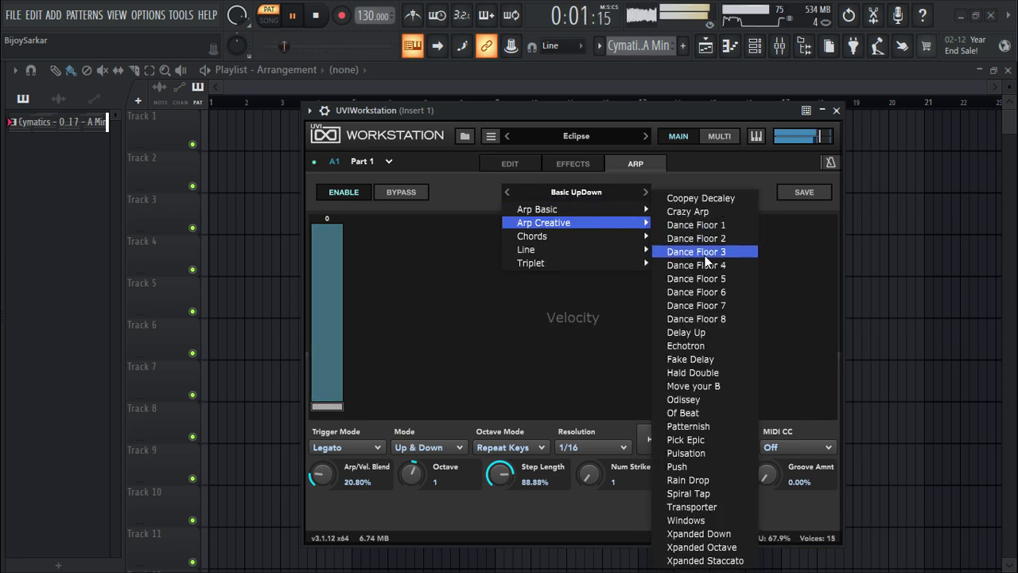
pyautogui.click(705, 253)
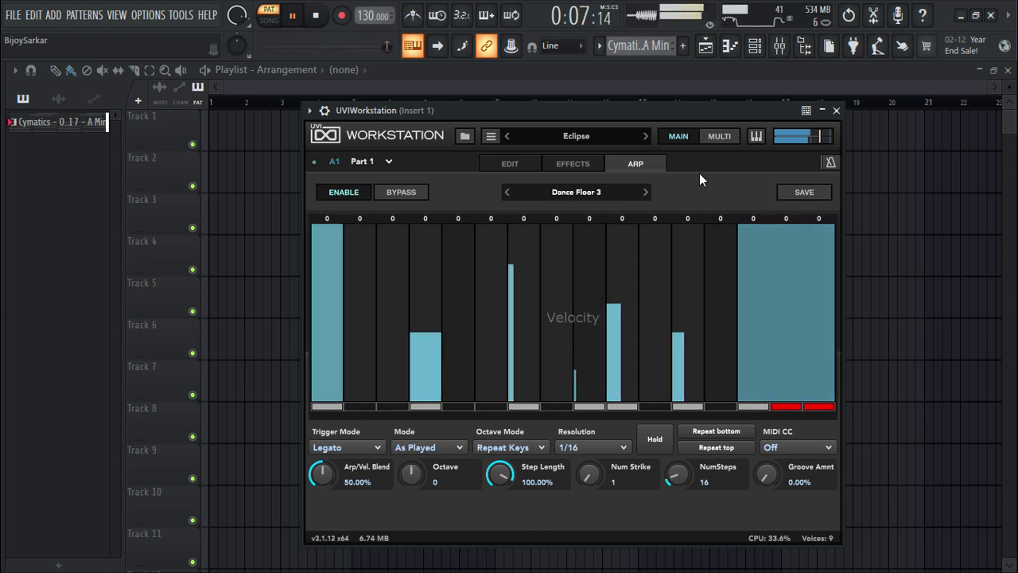
pyautogui.click(646, 193)
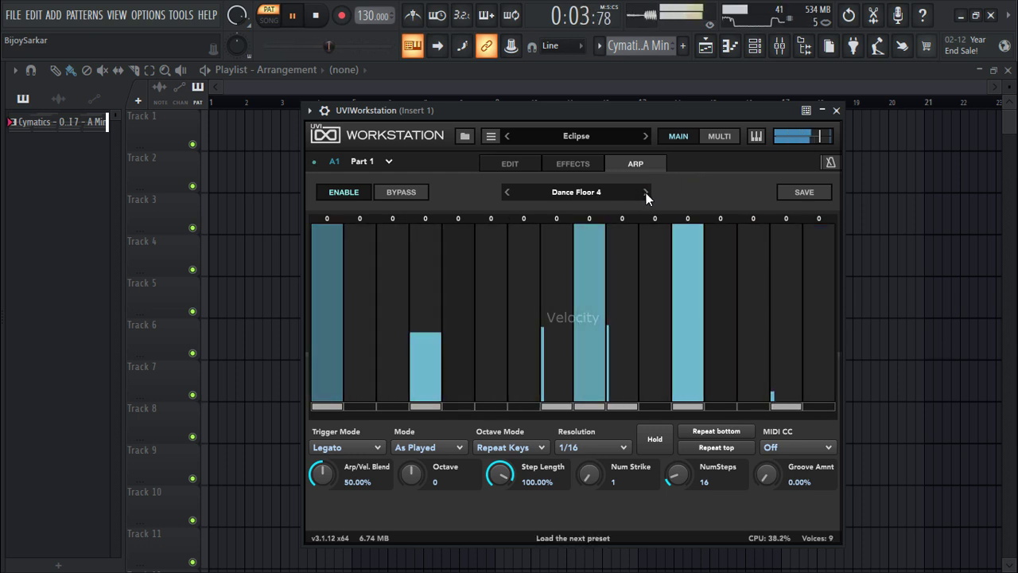
pyautogui.click(646, 192)
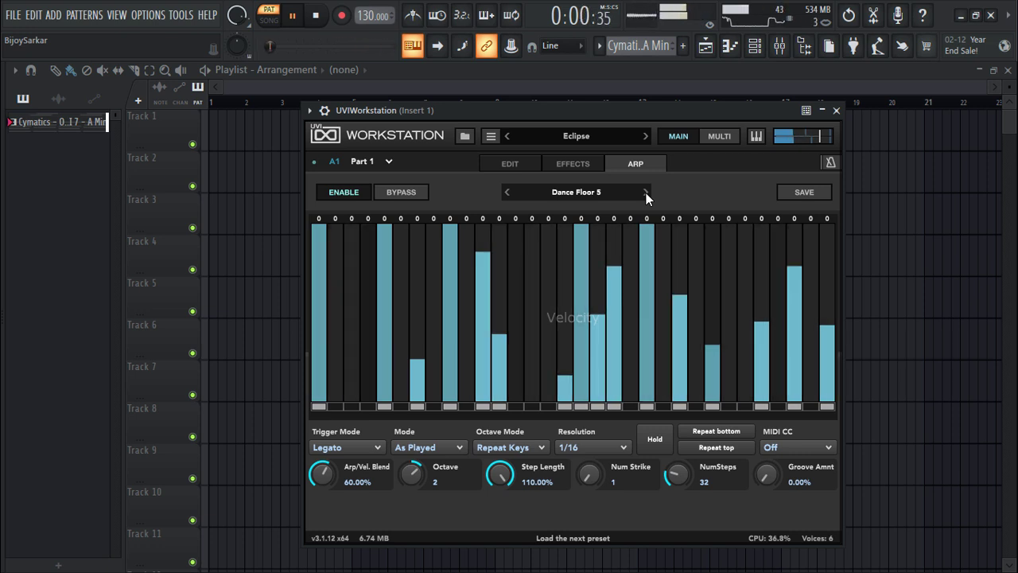
pyautogui.click(316, 15)
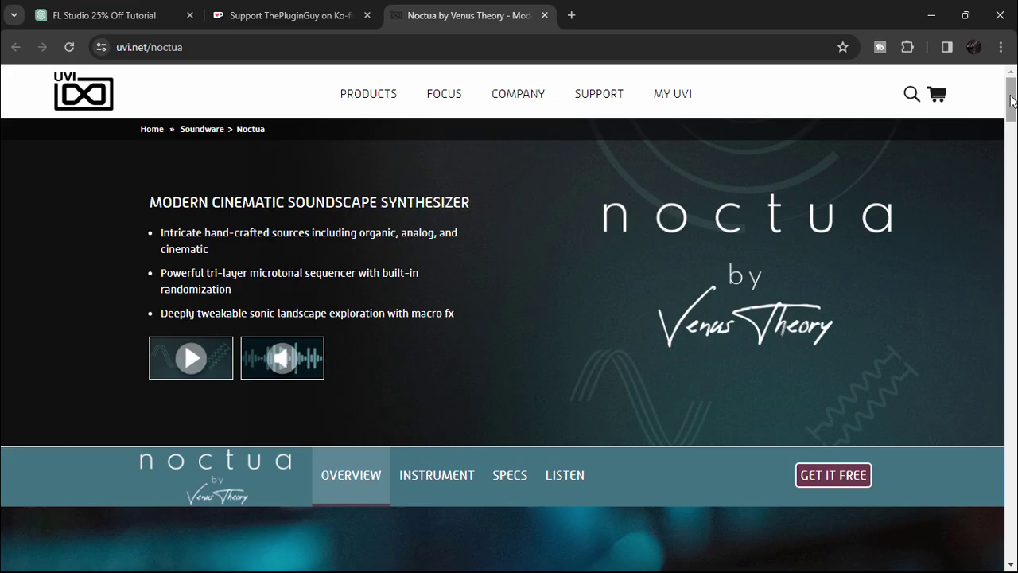
# Step: Add the free Noctua to the cart with GET IT FREE and check out to the $0.00 order review
pyautogui.moveTo(1012, 101)
pyautogui.mouseDown()
pyautogui.moveTo(1016, 342)
pyautogui.moveTo(1016, 109)
pyautogui.mouseUp()
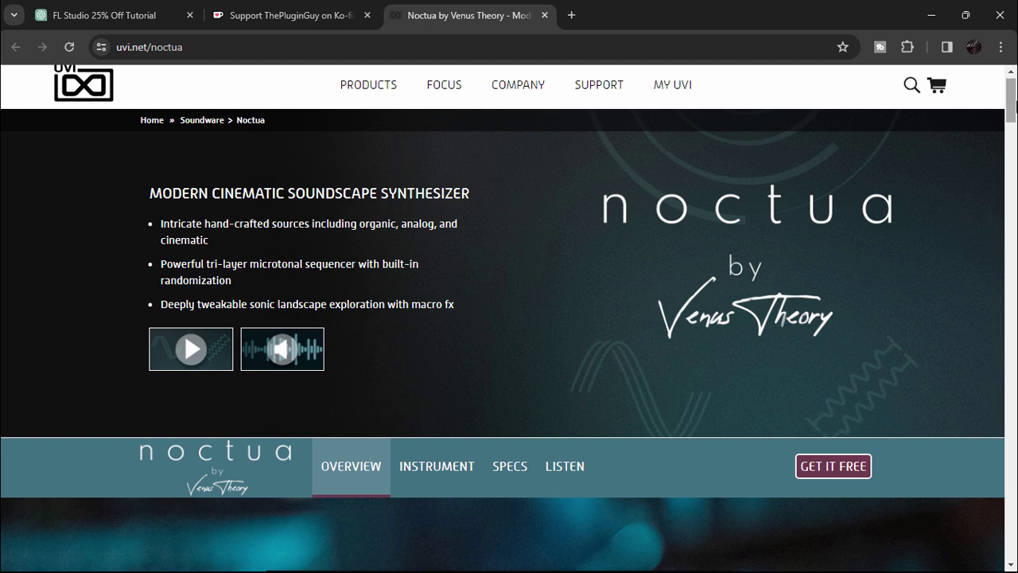
pyautogui.click(838, 468)
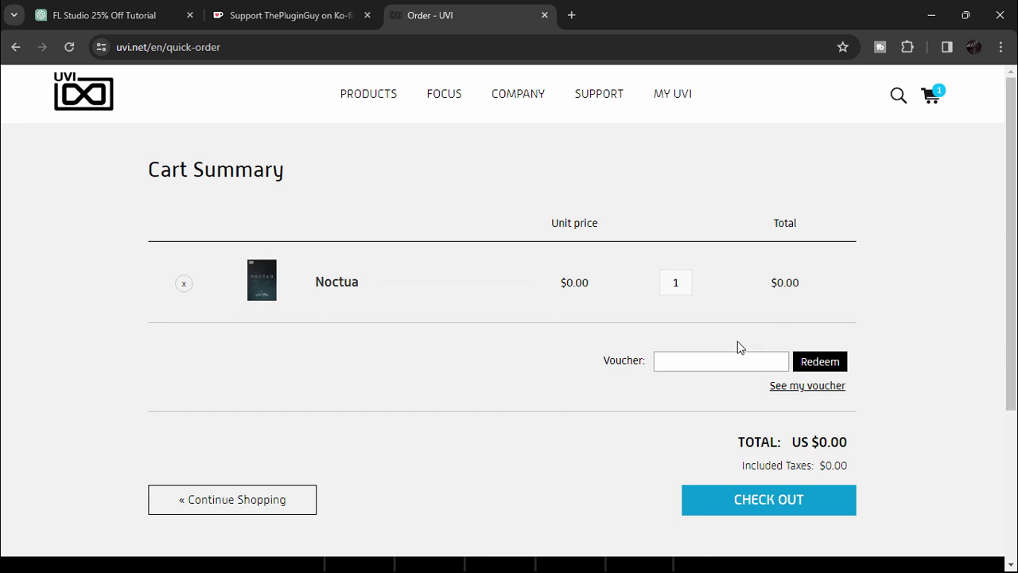
pyautogui.click(773, 510)
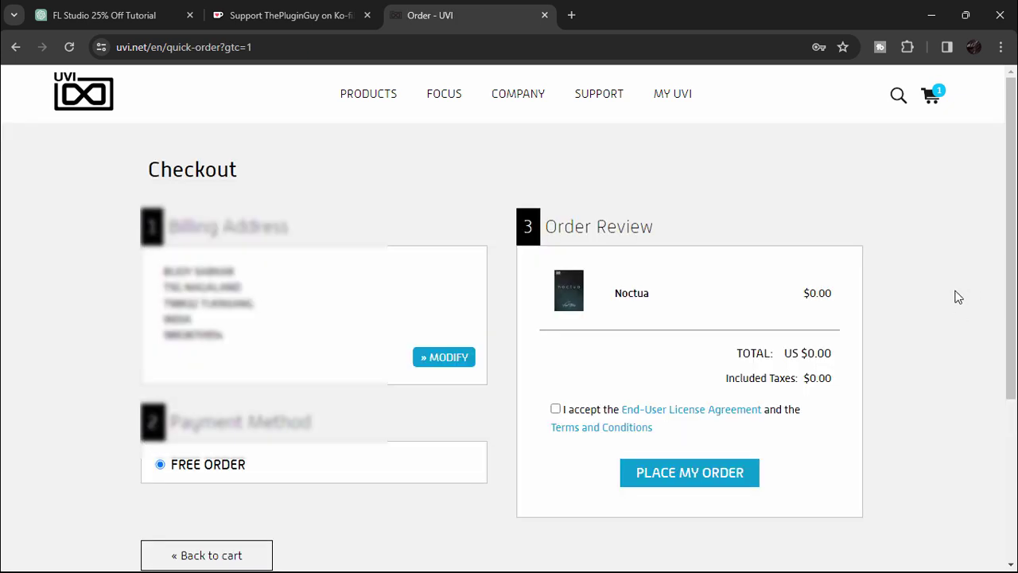
# Step: Accept the End-User License Agreement and place the free Noctua order
pyautogui.scroll(-1, 955, 294)
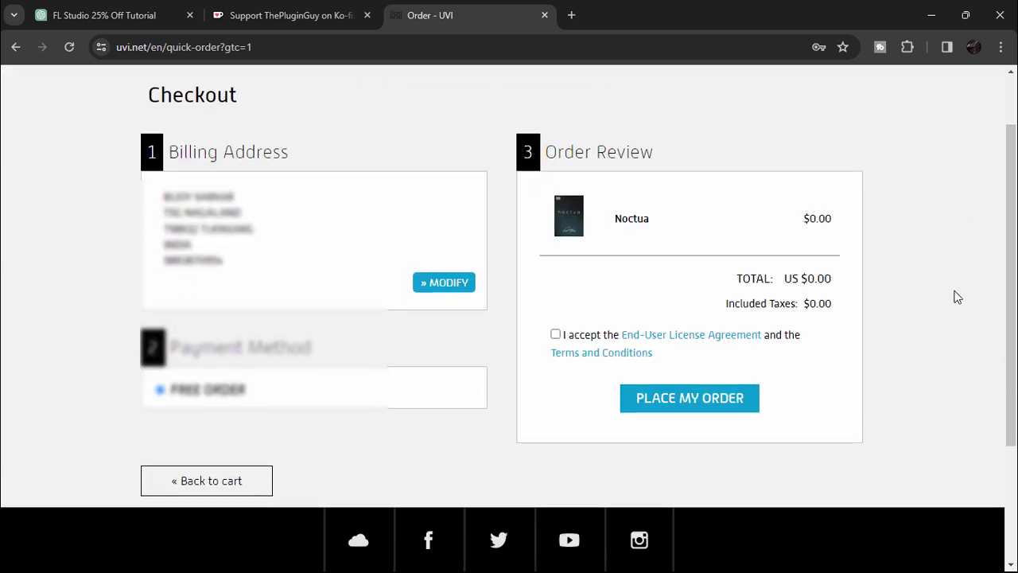
pyautogui.click(556, 335)
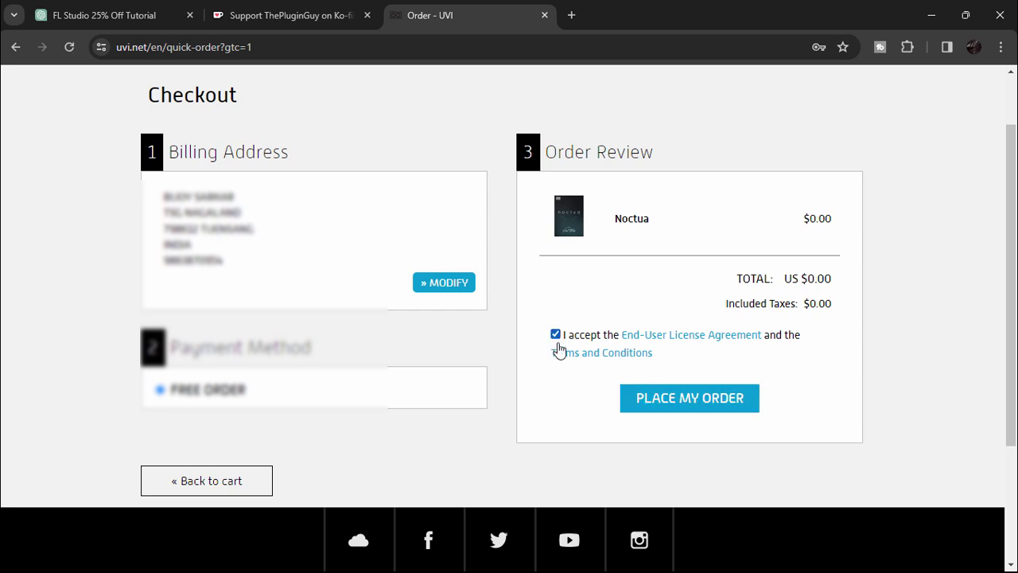
pyautogui.click(697, 402)
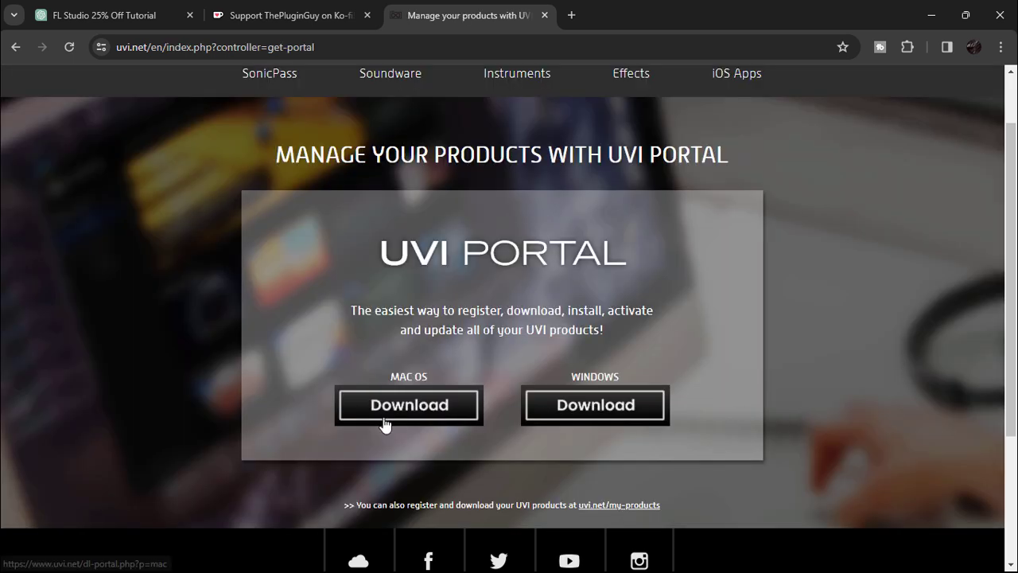
pyautogui.scroll(-2, 836, 348)
pyautogui.scroll(1, 837, 349)
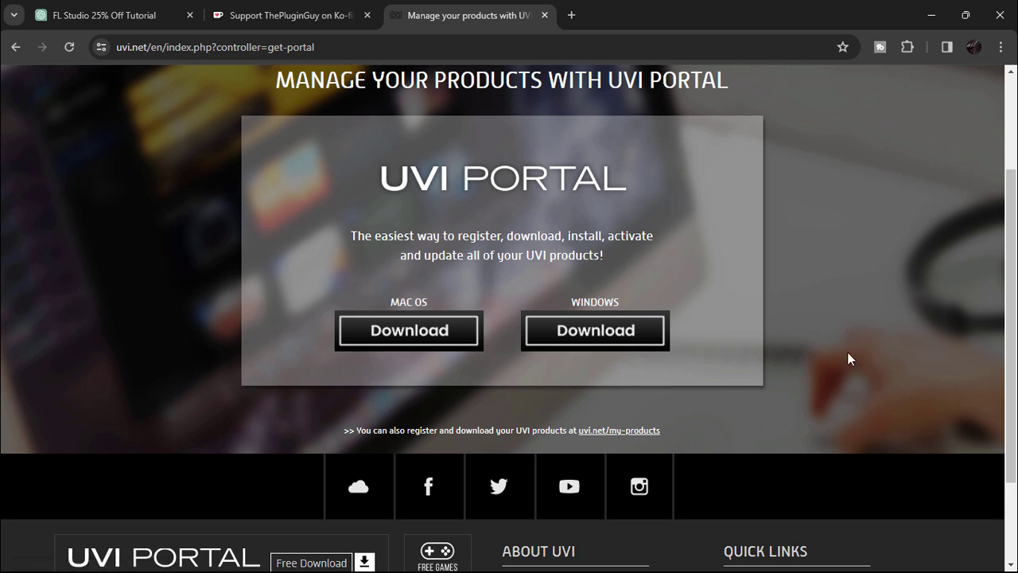
pyautogui.scroll(-2, 848, 351)
pyautogui.scroll(3, 981, 268)
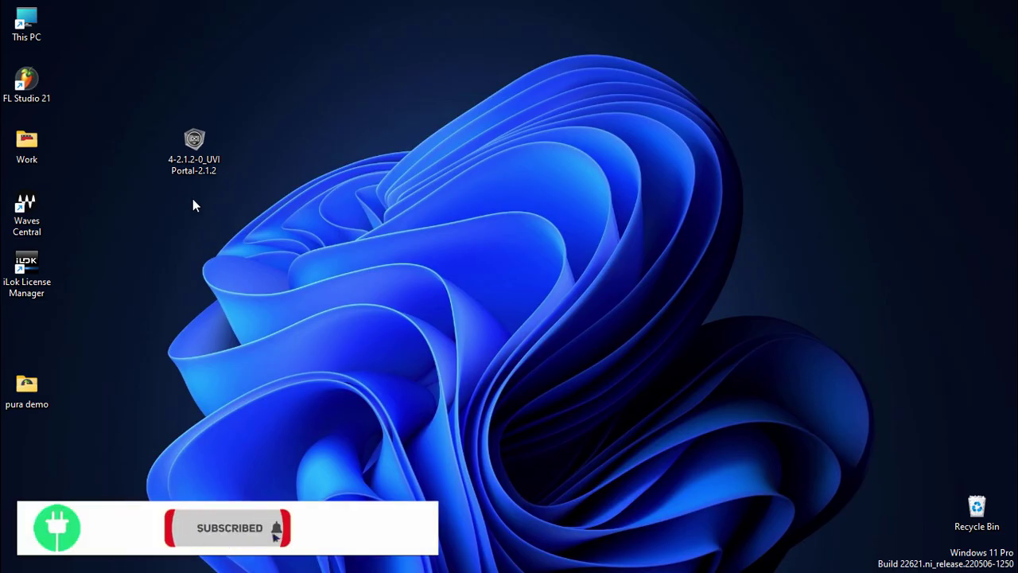
# Step: Run the UVI Portal 2.1.2 installer as administrator, accept all defaults, install, and finish
pyautogui.rightClick(187, 160)
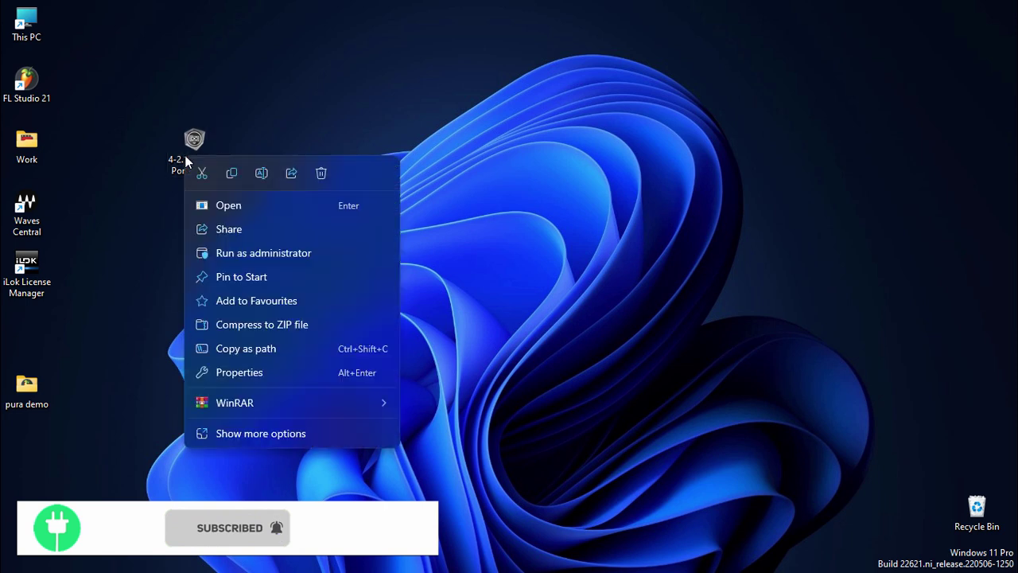
pyautogui.click(232, 253)
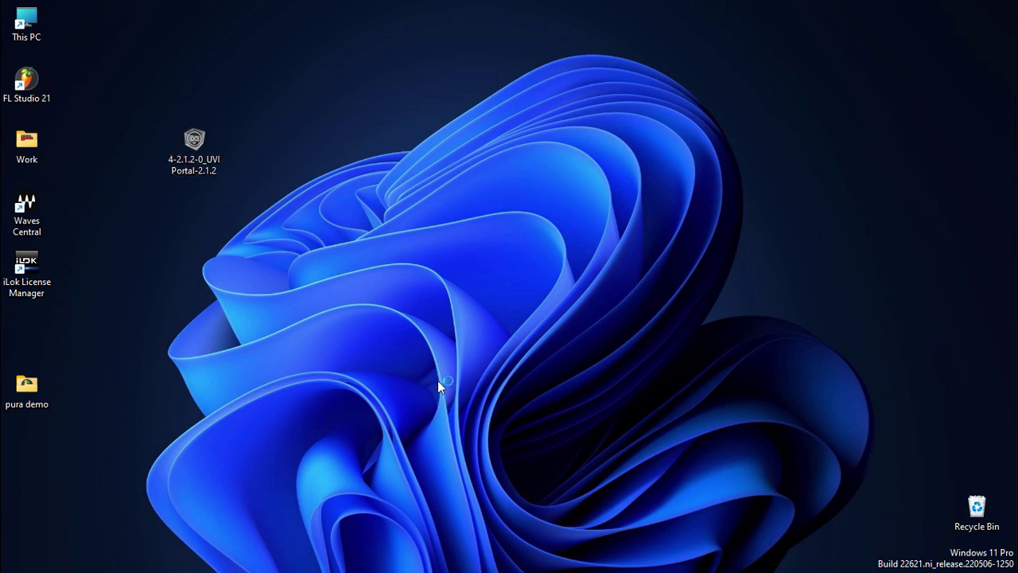
pyautogui.click(392, 369)
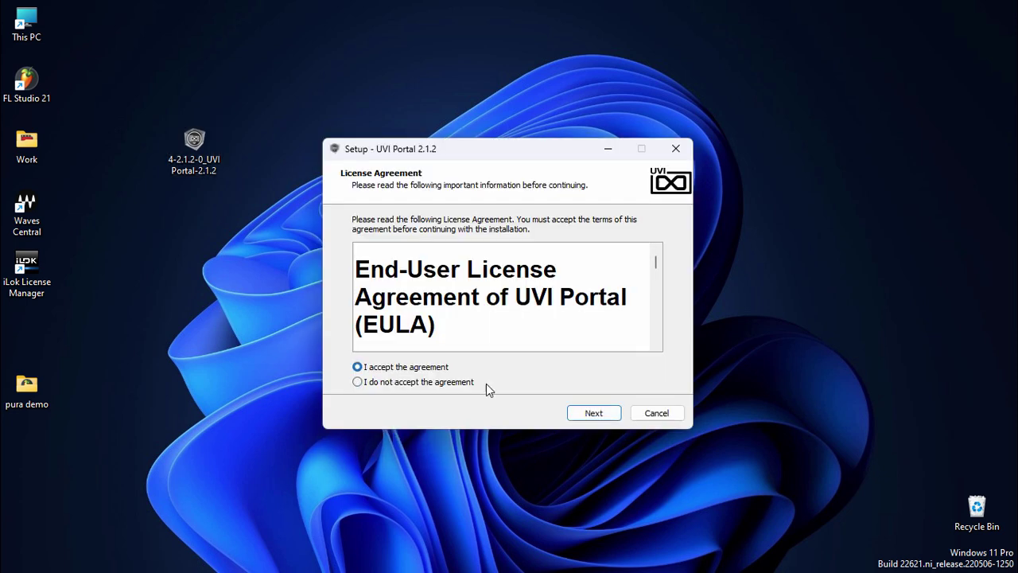
pyautogui.click(589, 414)
pyautogui.click(586, 415)
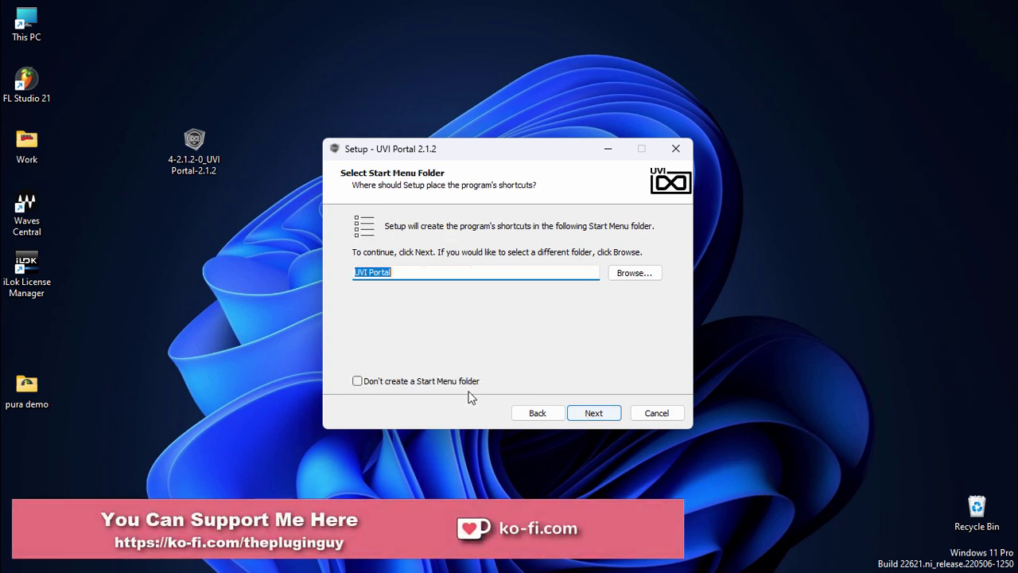
pyautogui.click(586, 415)
pyautogui.click(593, 413)
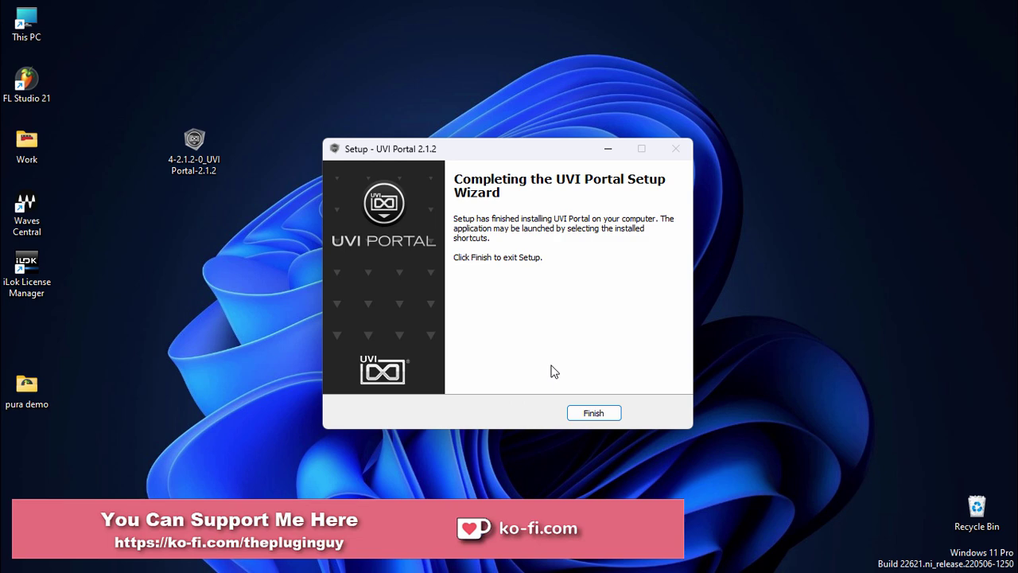
pyautogui.click(587, 414)
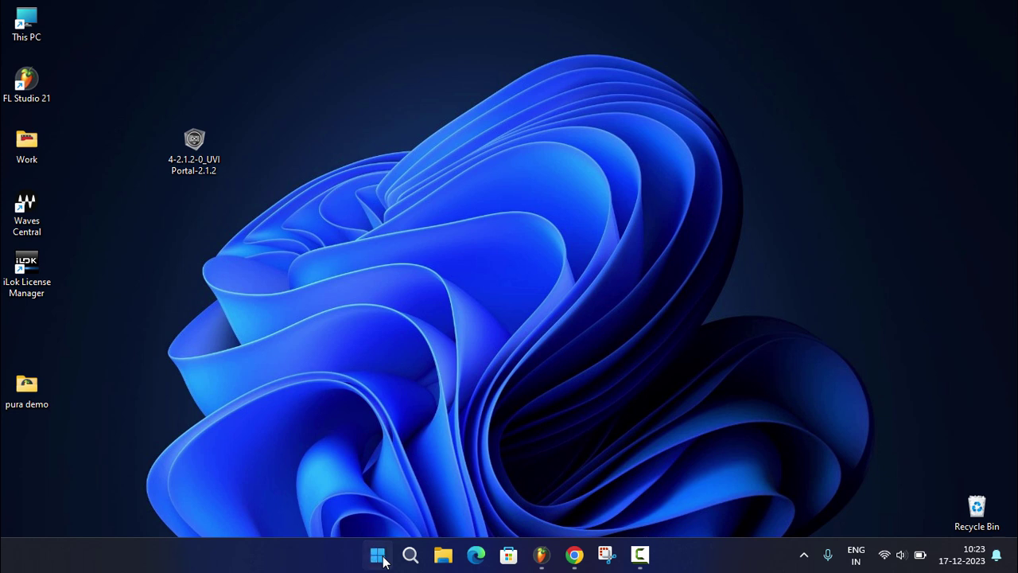
# Step: Launch the newly installed UVI Portal from the Start menu's Recommended list
pyautogui.click(377, 555)
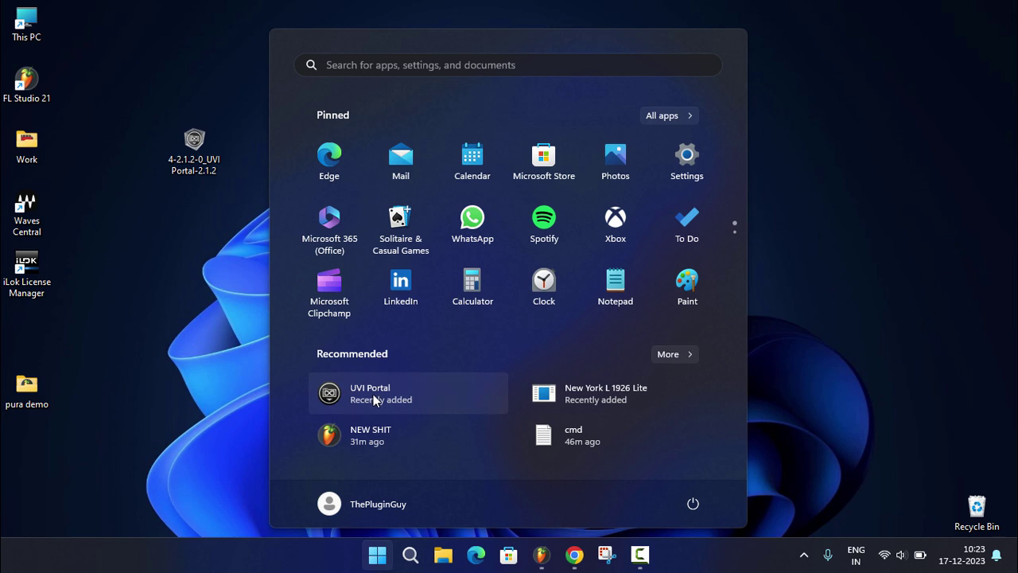
pyautogui.click(373, 394)
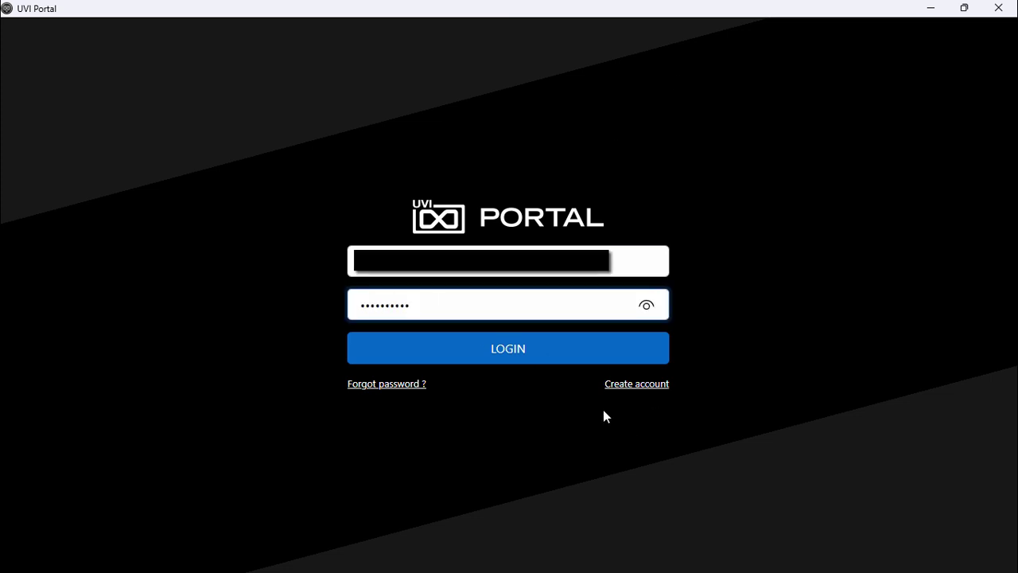
# Step: Log in, allow UVI Portal through the firewall, and open Noctua's Redeem serial page from My Library
pyautogui.click(516, 355)
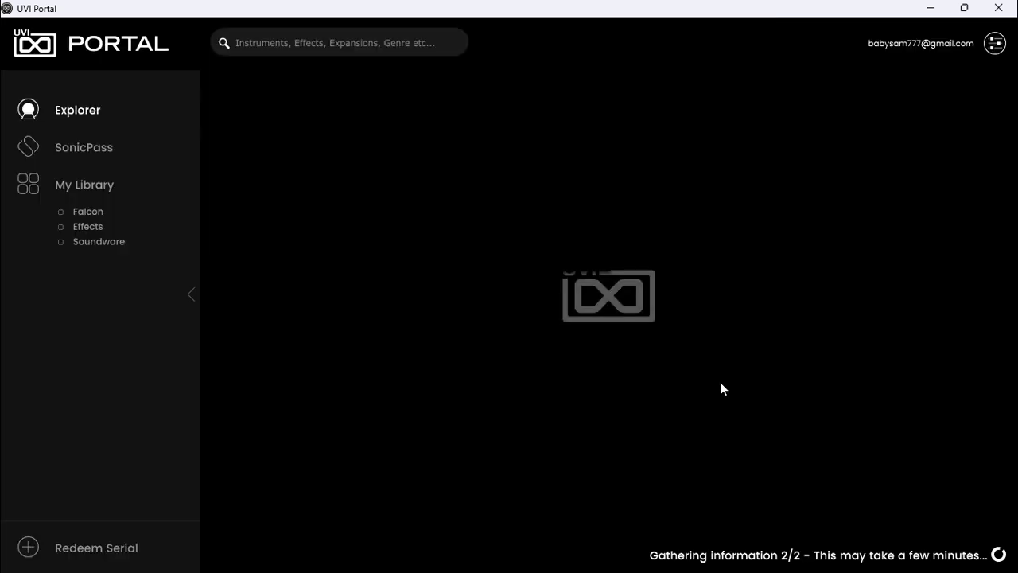
pyautogui.click(461, 415)
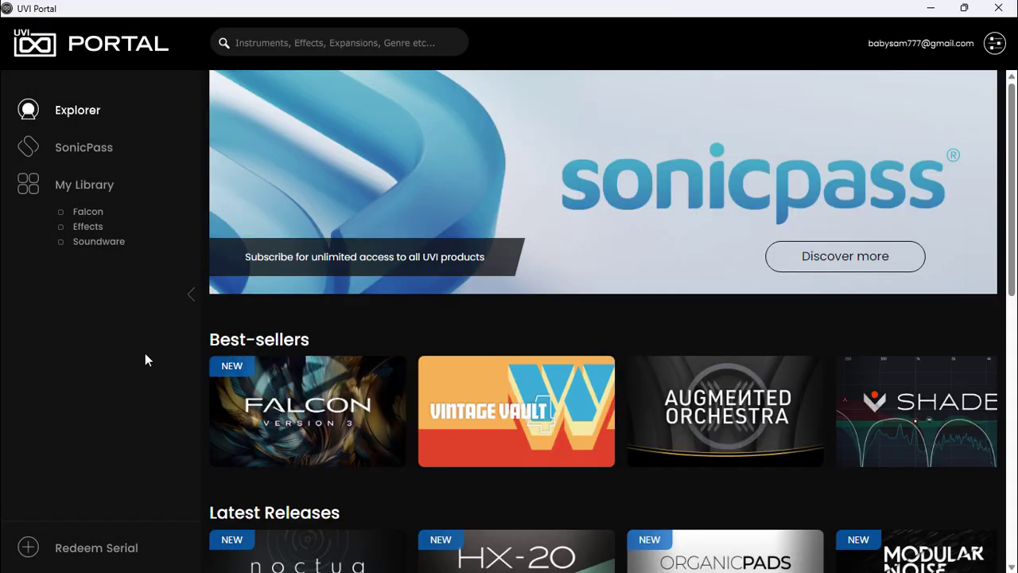
pyautogui.click(85, 186)
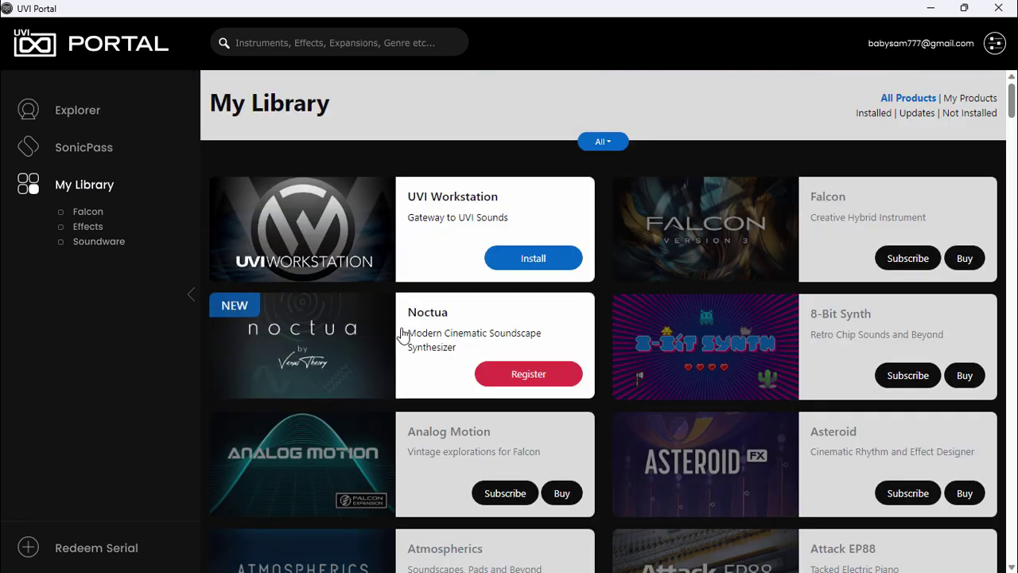
pyautogui.click(517, 377)
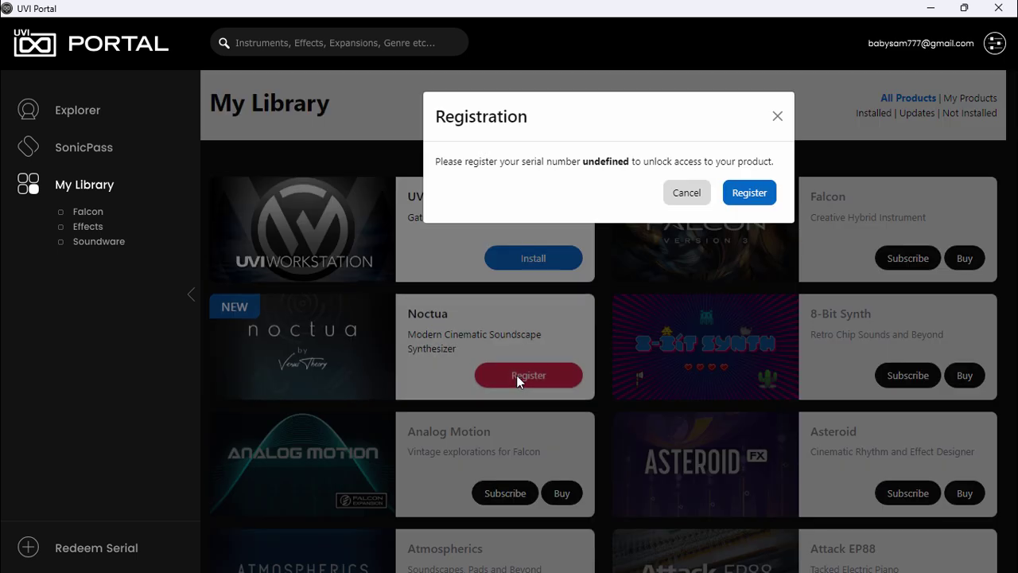
pyautogui.click(756, 200)
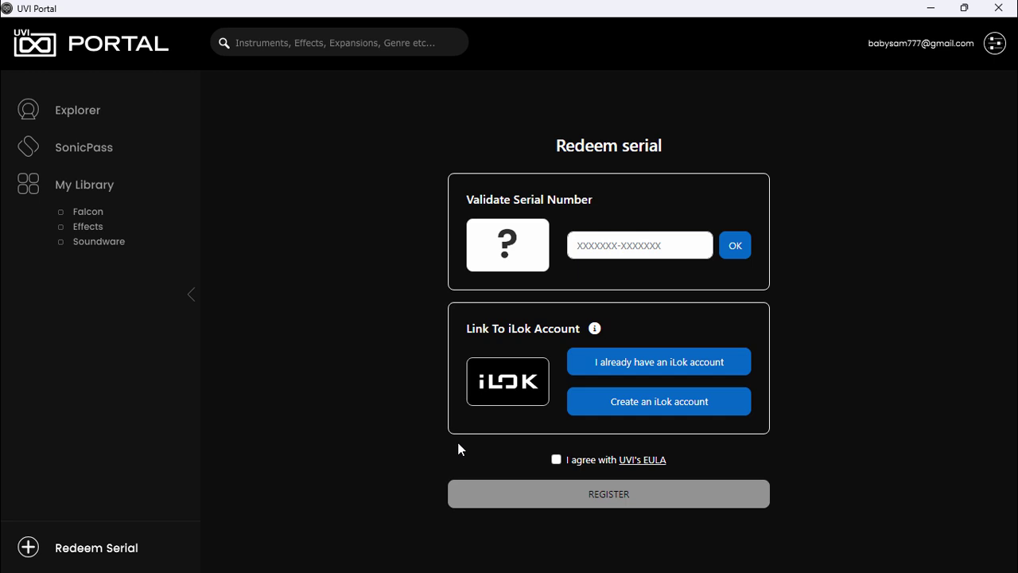
# Step: Choose the existing iLok account option, accept UVI's EULA, and paste in the iLok user ID
pyautogui.click(653, 363)
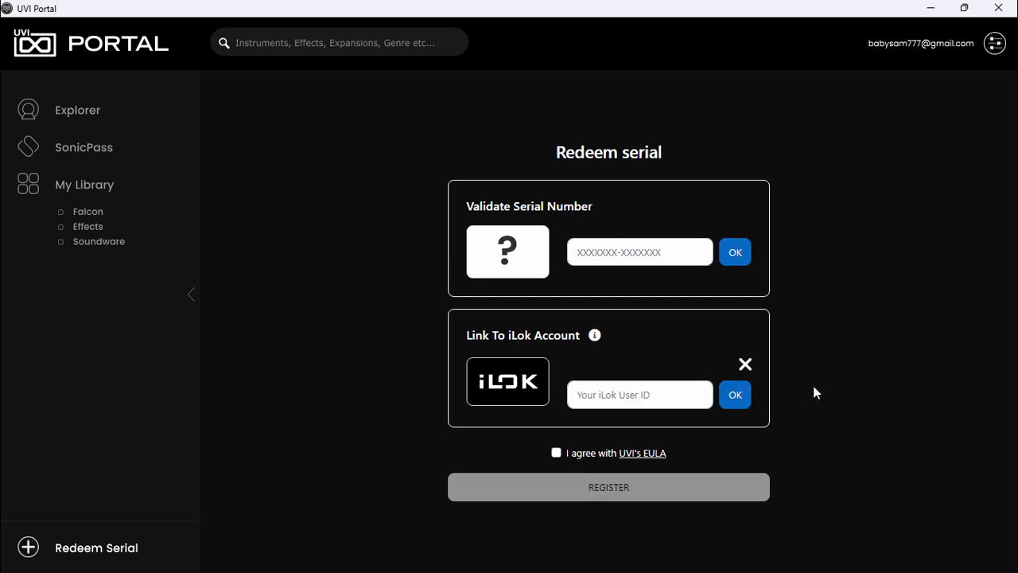
pyautogui.click(556, 453)
pyautogui.rightClick(601, 397)
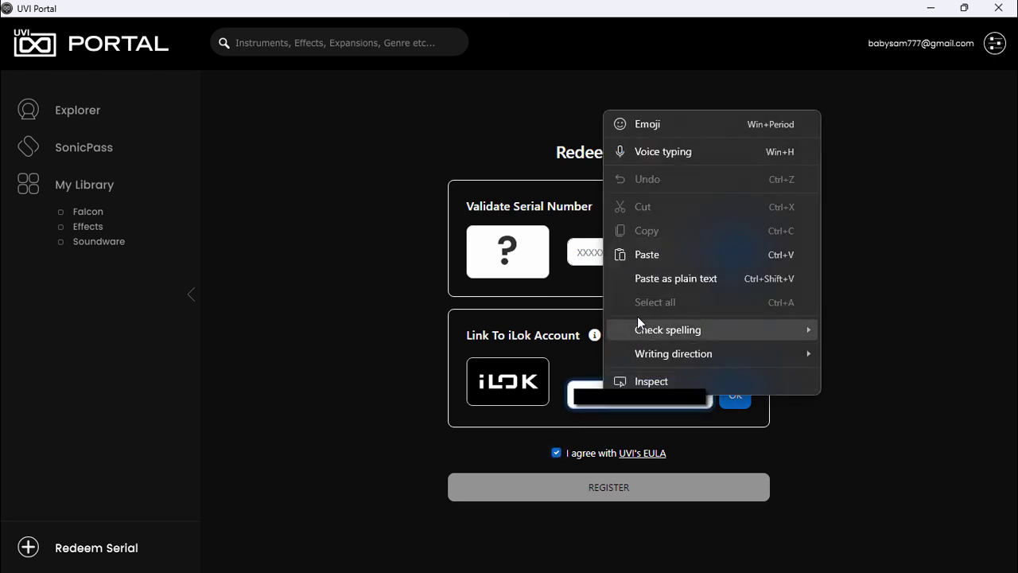
pyautogui.click(646, 256)
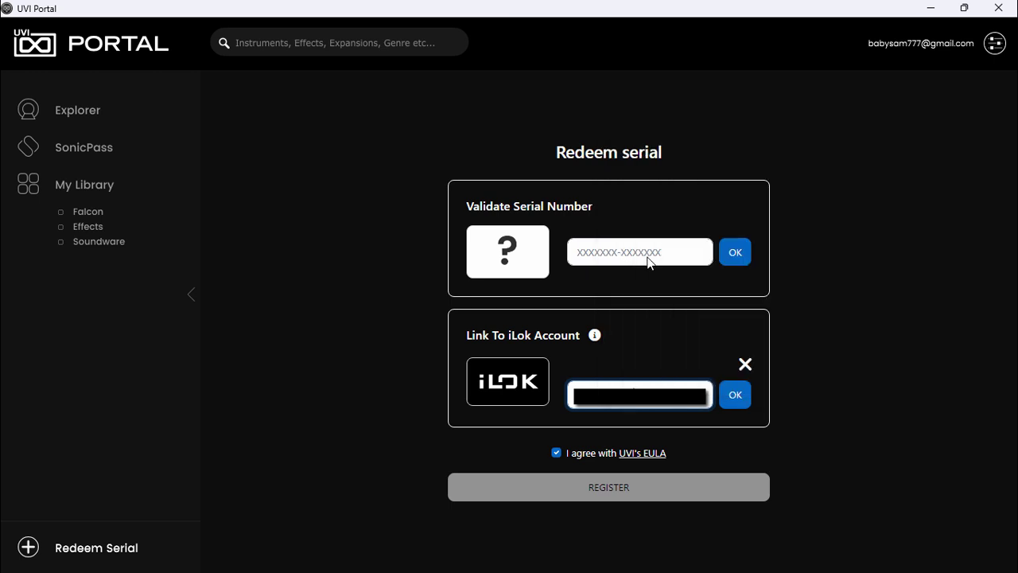
pyautogui.click(734, 394)
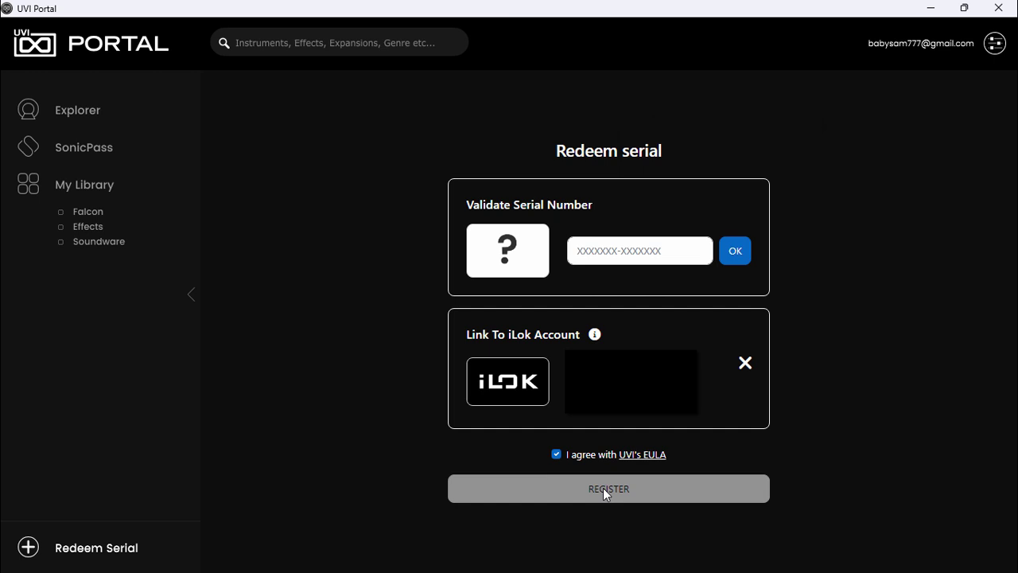
# Step: Copy the Noctua serial number from the order email in Gmail
pyautogui.press('super')
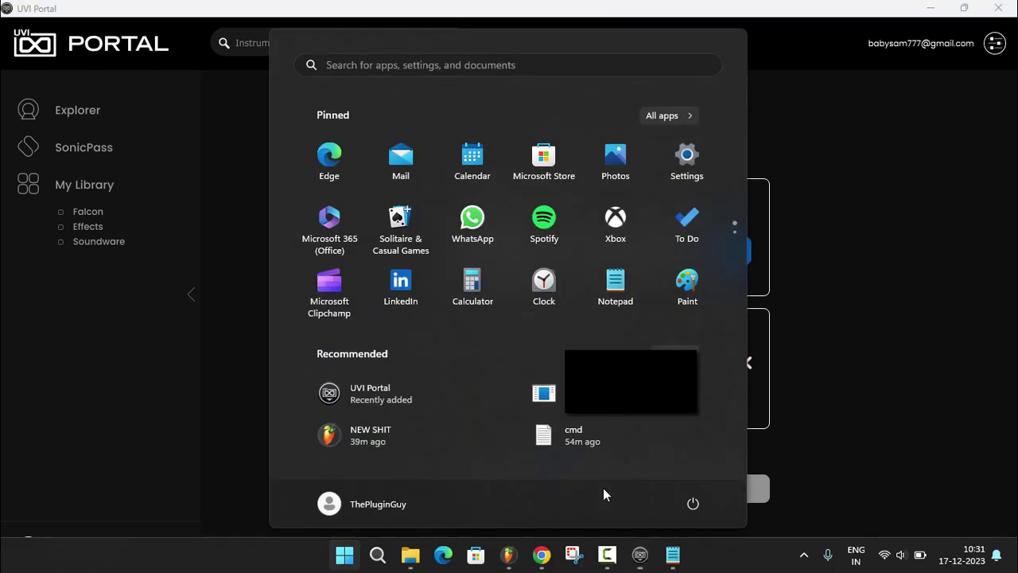
pyautogui.click(541, 555)
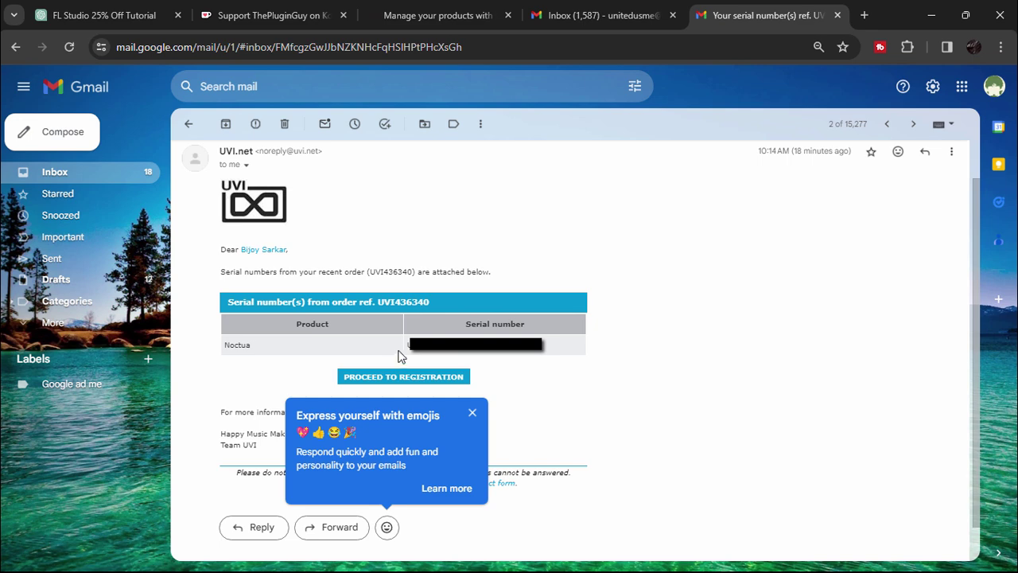
pyautogui.moveTo(408, 344); pyautogui.dragTo(520, 354)
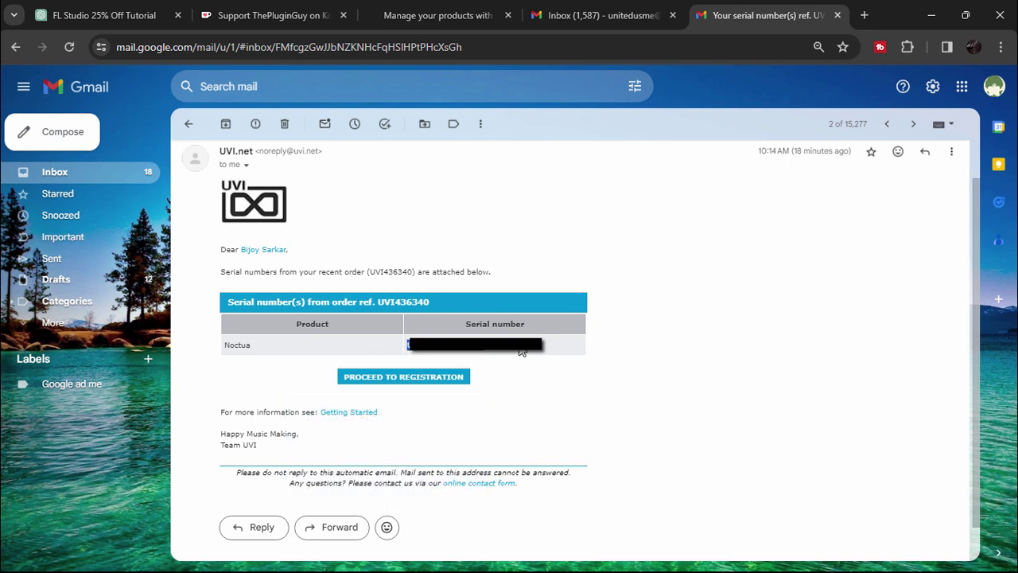
pyautogui.rightClick(520, 354)
pyautogui.hotkey('alt', 'Tab')
# Step: Paste the serial into Validate Serial Number, validate it, and register Noctua
pyautogui.rightClick(615, 249)
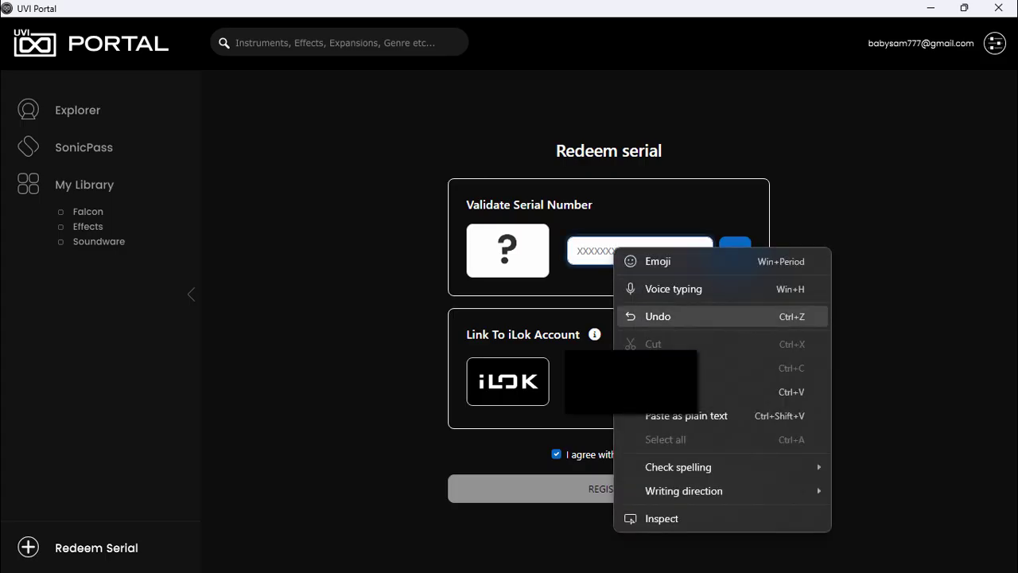
pyautogui.click(701, 391)
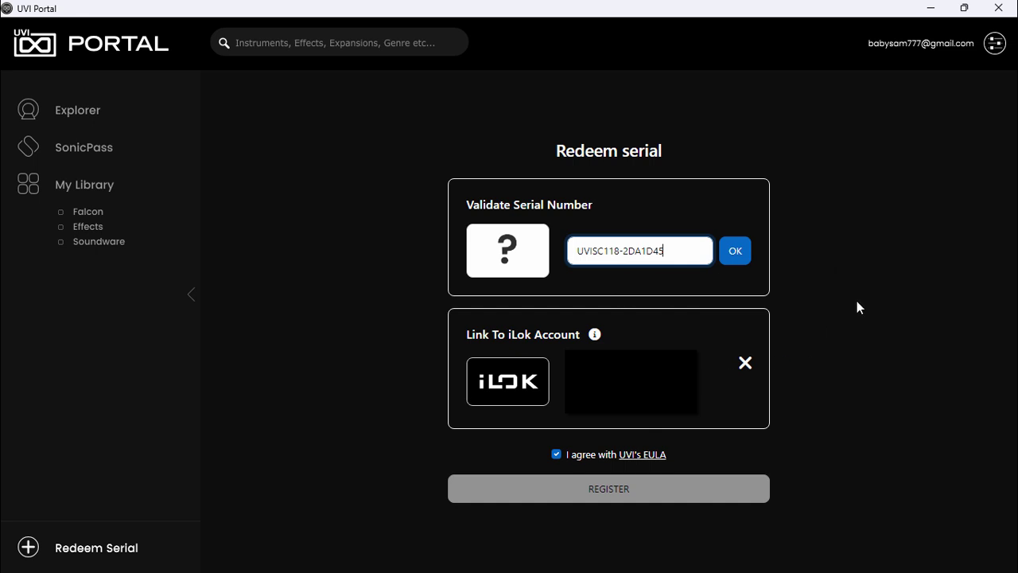
pyautogui.click(734, 253)
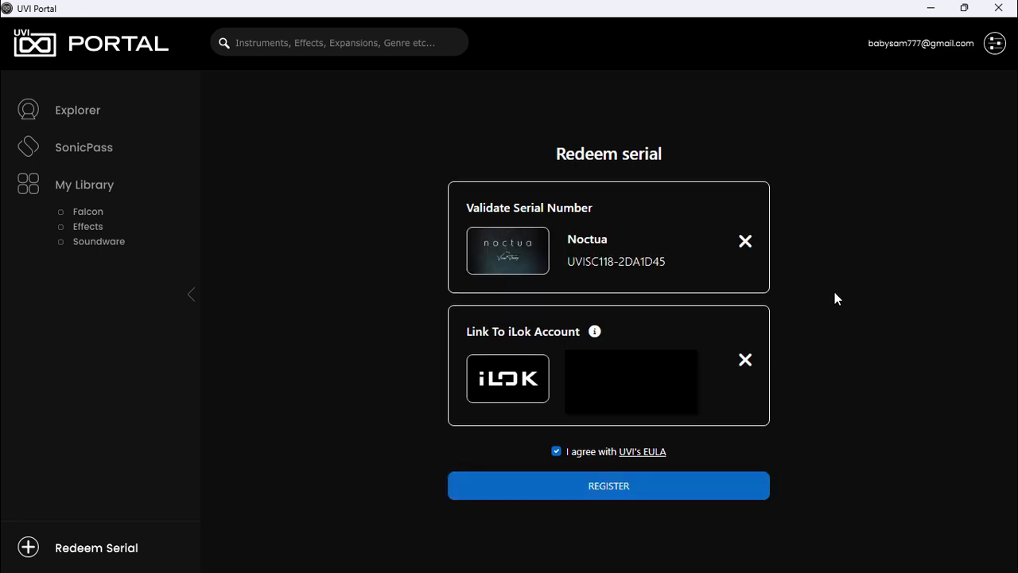
pyautogui.click(619, 491)
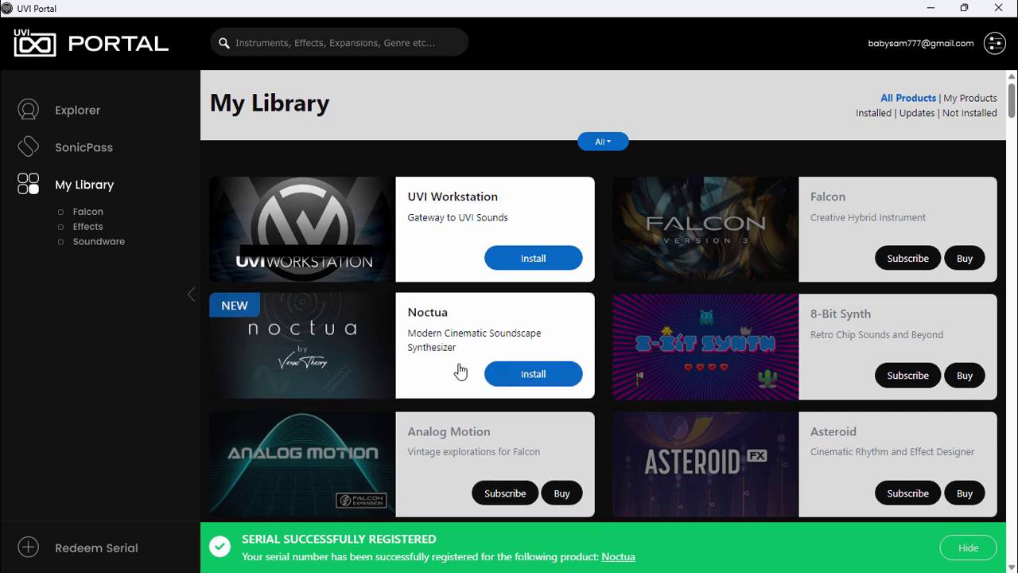
# Step: Start Noctua's install, launch UVI Workstation setup, accept the EULA, and keep the default folders
pyautogui.click(540, 368)
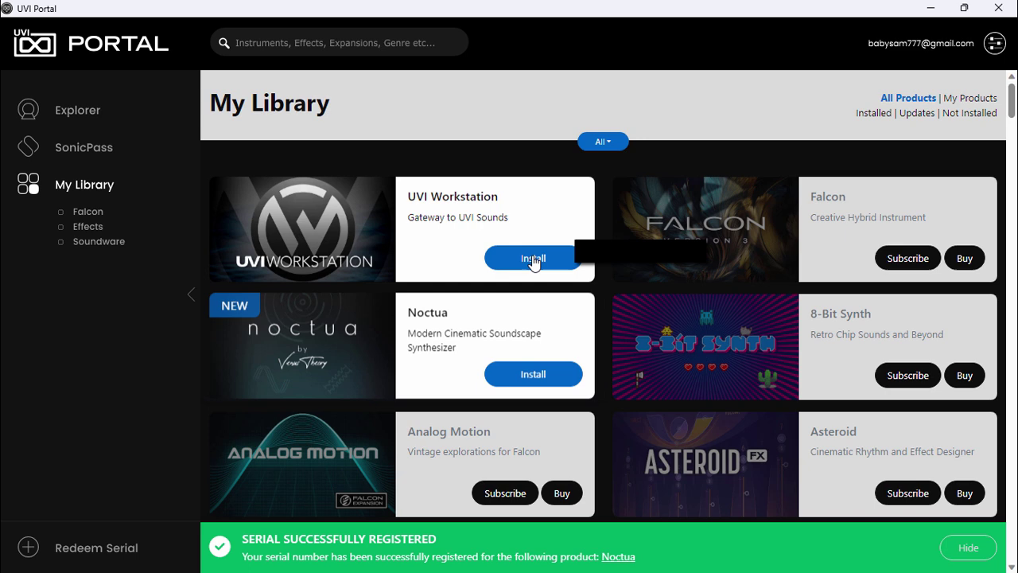
pyautogui.click(571, 256)
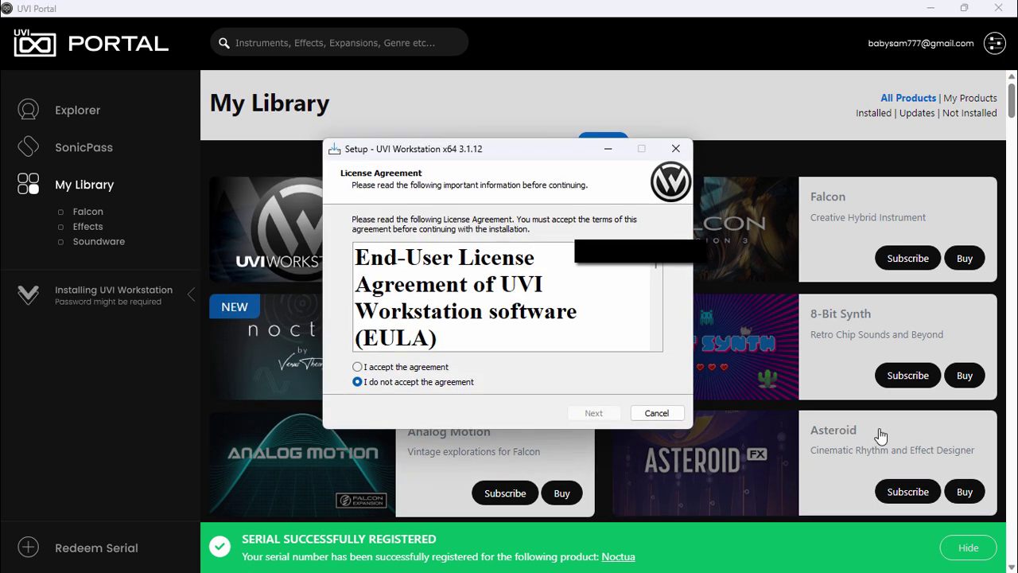
pyautogui.press('Tab')
pyautogui.press('Up')
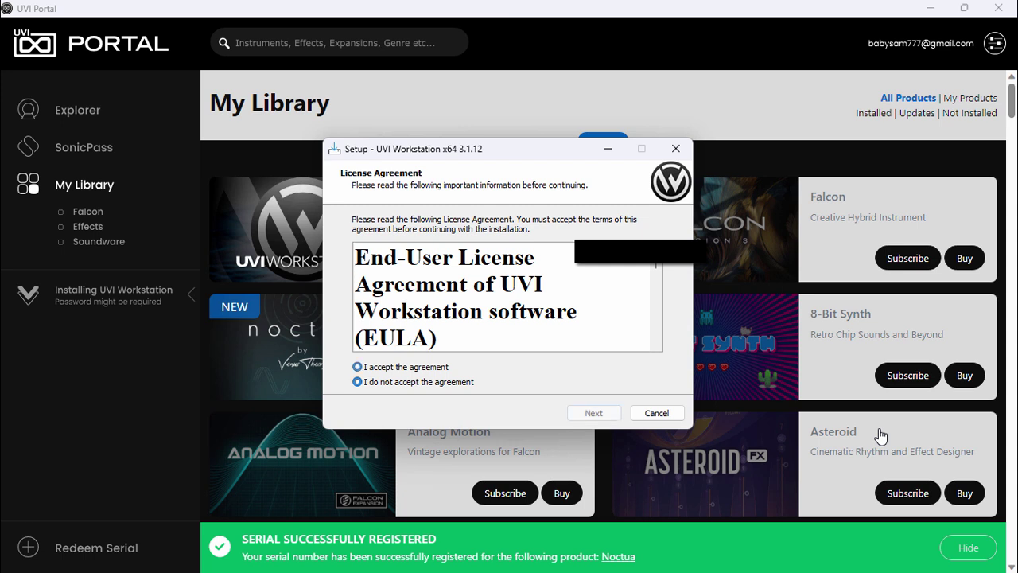
pyautogui.press('Return')
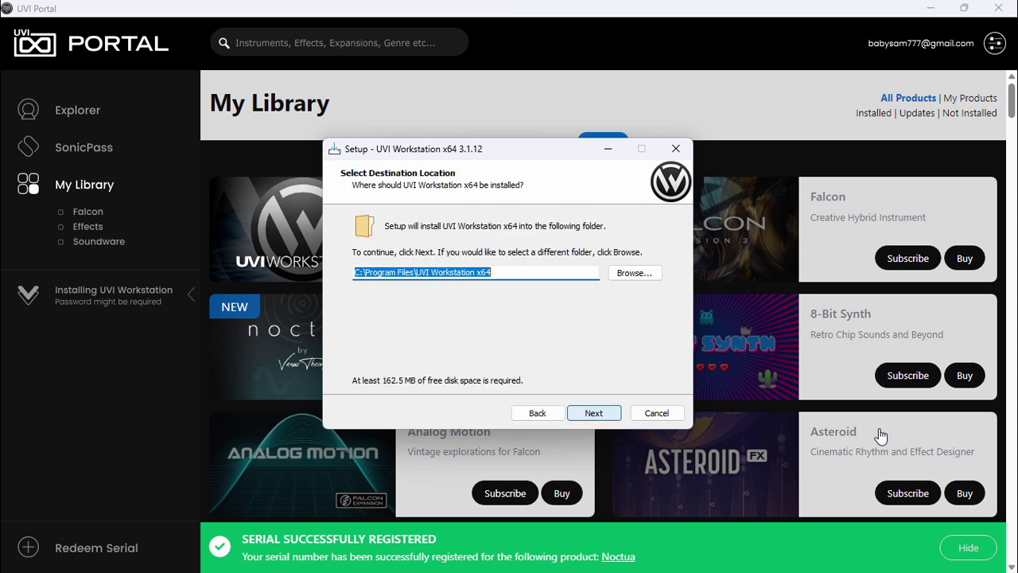
pyautogui.press('Return')
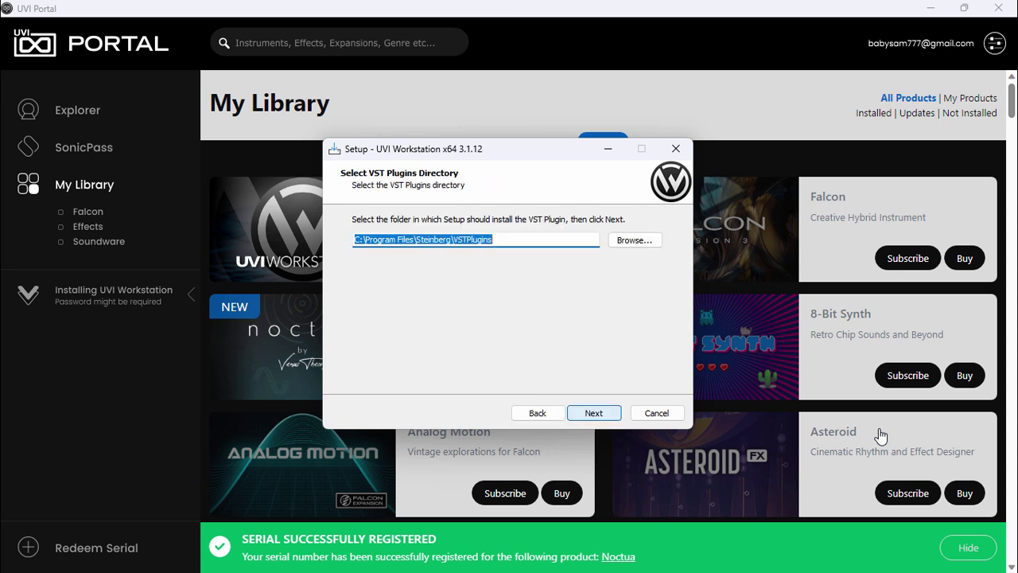
pyautogui.press('Return')
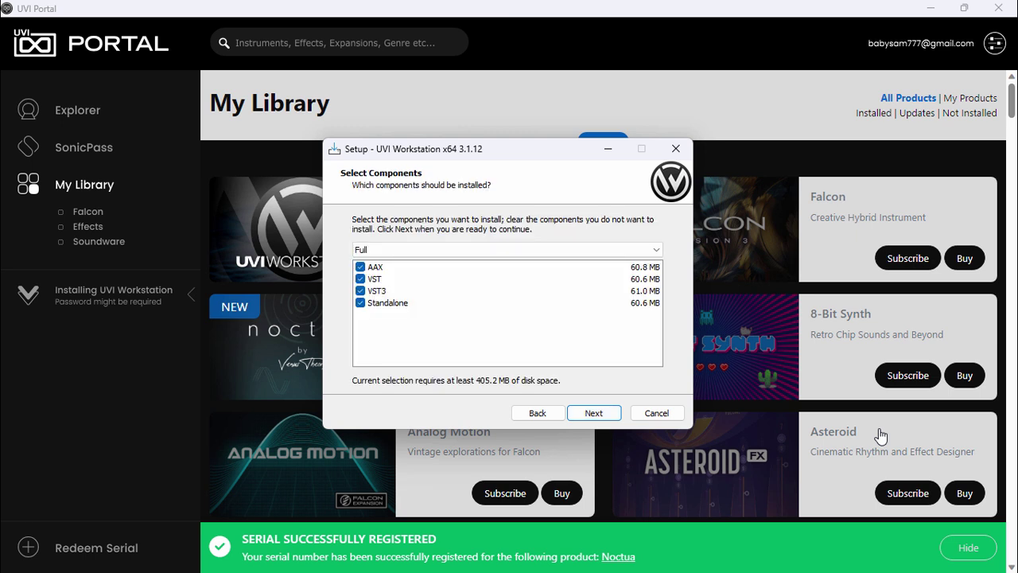
# Step: Exclude the Standalone and AAX components, keep the default Start Menu folder, and begin installing
pyautogui.press('Tab')
pyautogui.press('End')
pyautogui.press('space')
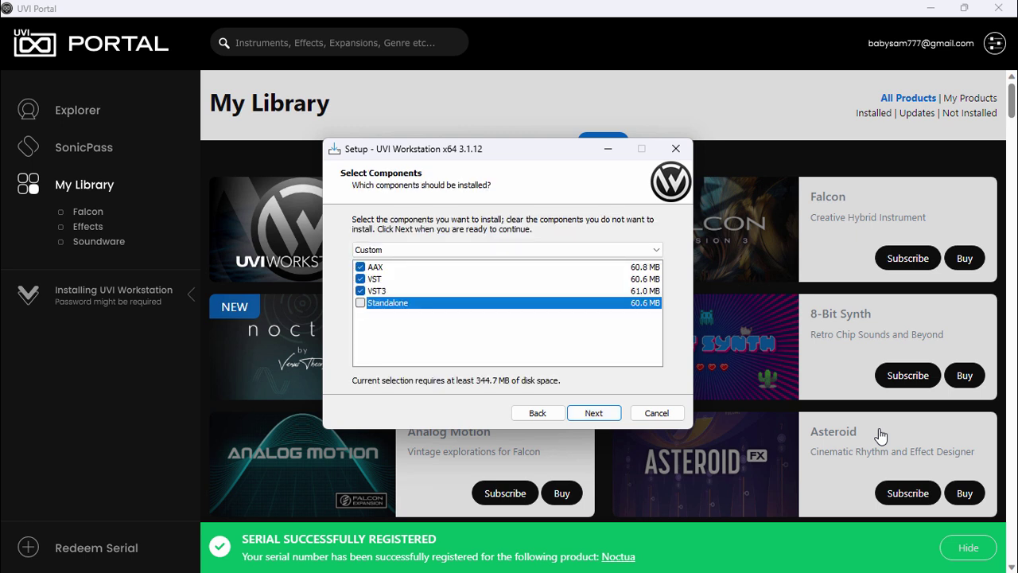
pyautogui.press('Home')
pyautogui.press('space')
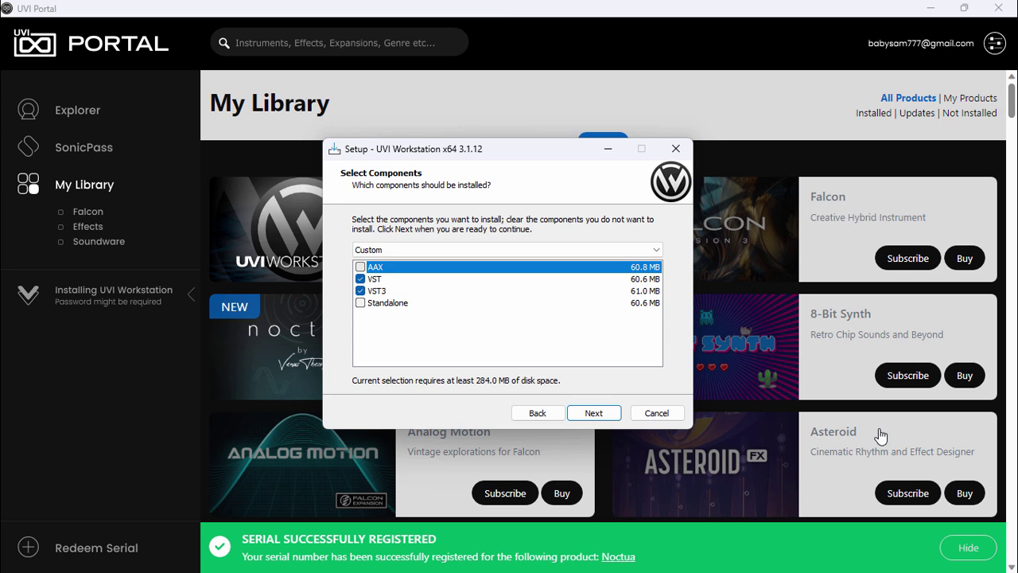
pyautogui.press('Return')
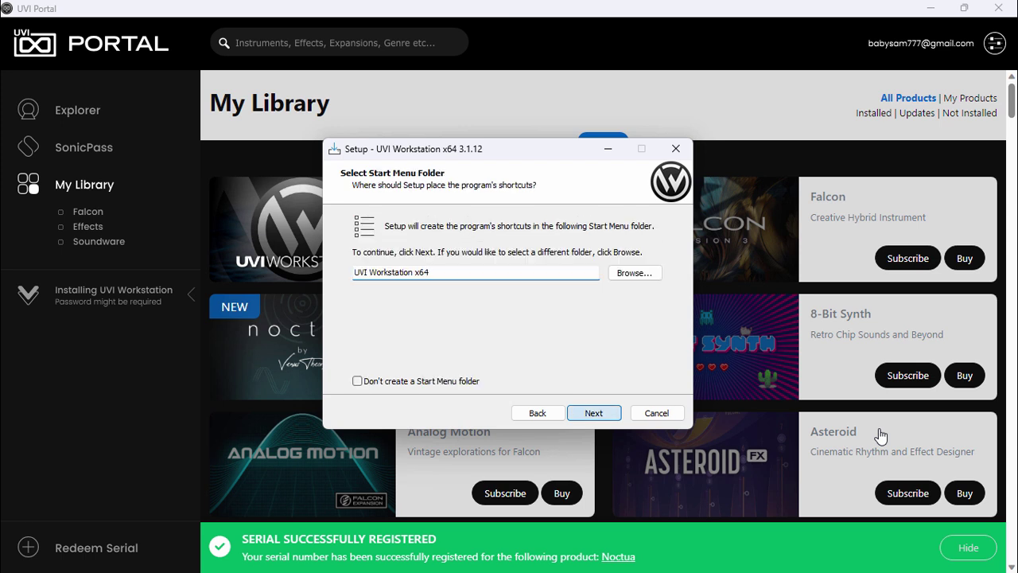
pyautogui.press('Return')
pyautogui.press('Return')
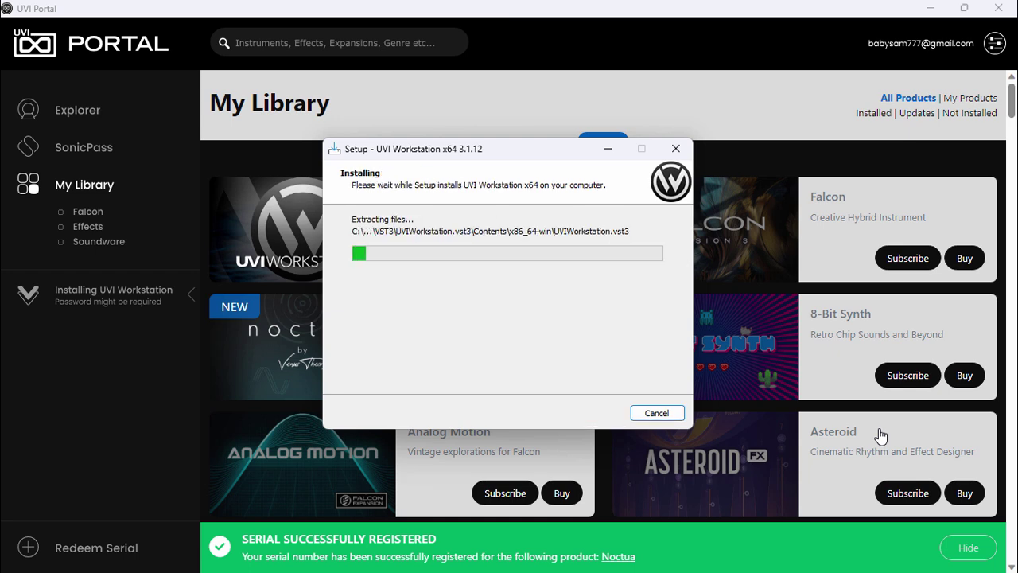
pyautogui.press('Return')
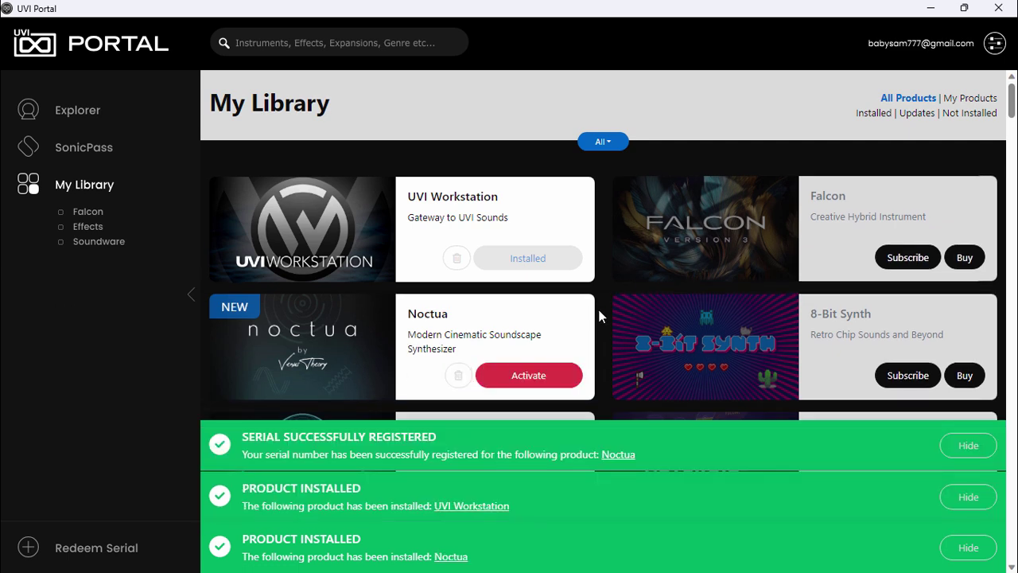
# Step: Start Noctua's activation, minimize UVI Portal, and launch iLok License Manager from the desktop
pyautogui.click(539, 375)
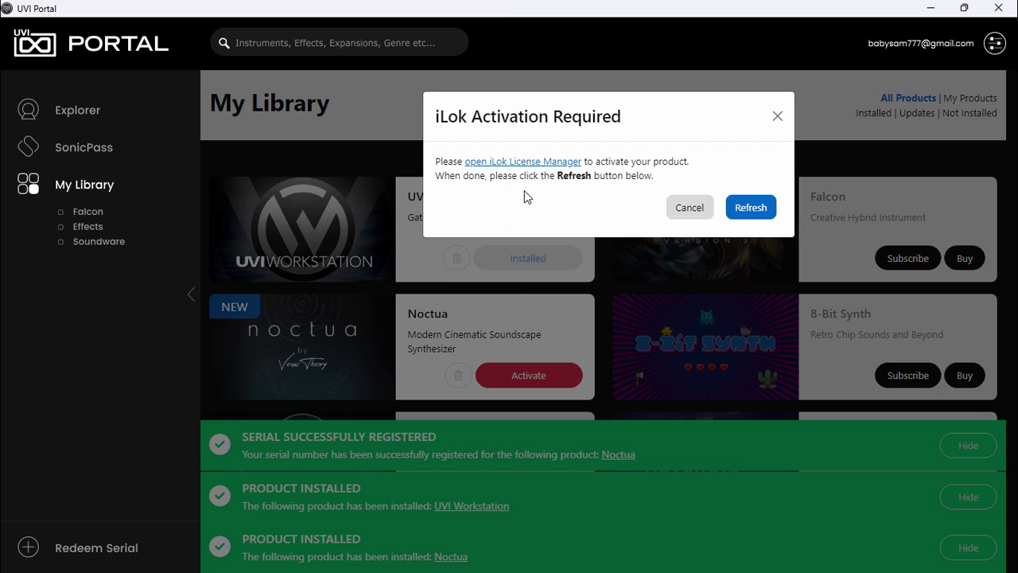
pyautogui.click(928, 8)
pyautogui.click(43, 290)
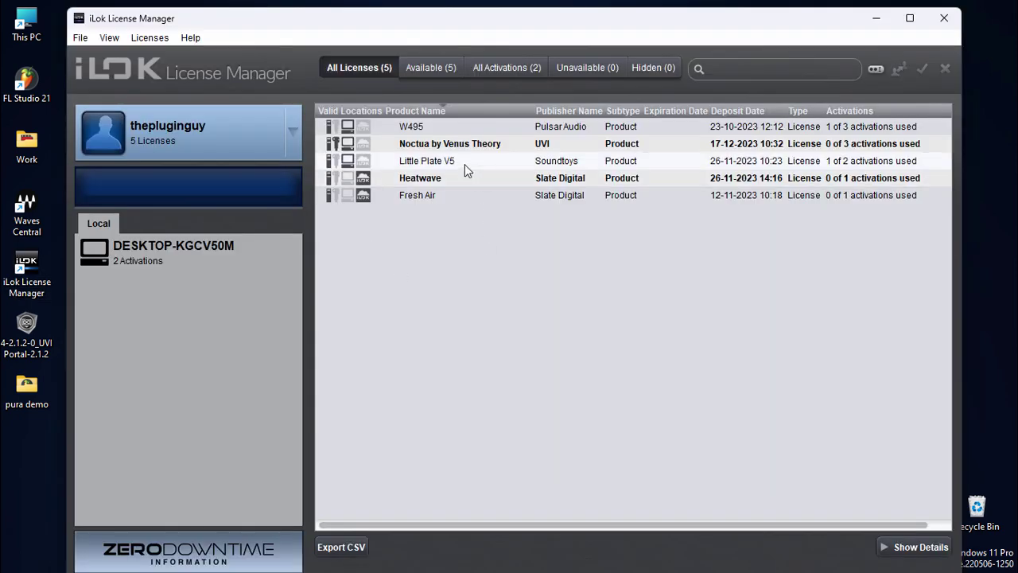
# Step: Activate the Noctua by Venus Theory licence on this computer, then minimize iLok License Manager
pyautogui.click(452, 143)
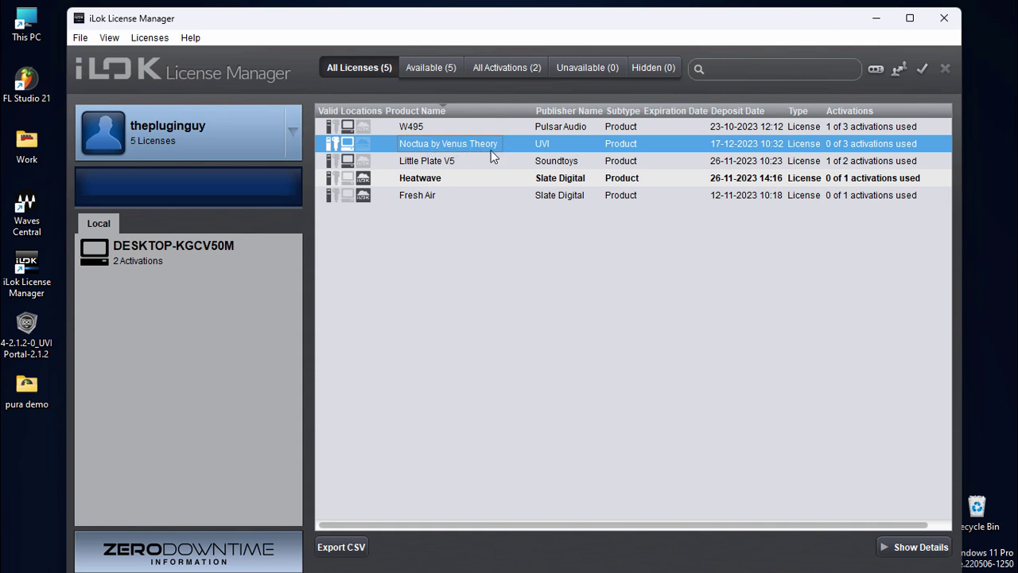
pyautogui.rightClick(649, 150)
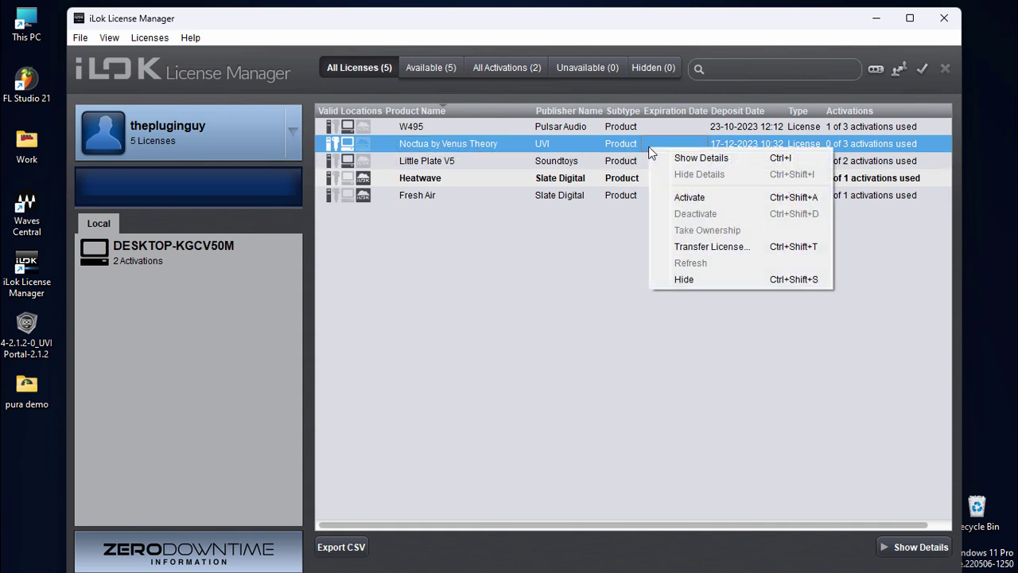
pyautogui.click(691, 201)
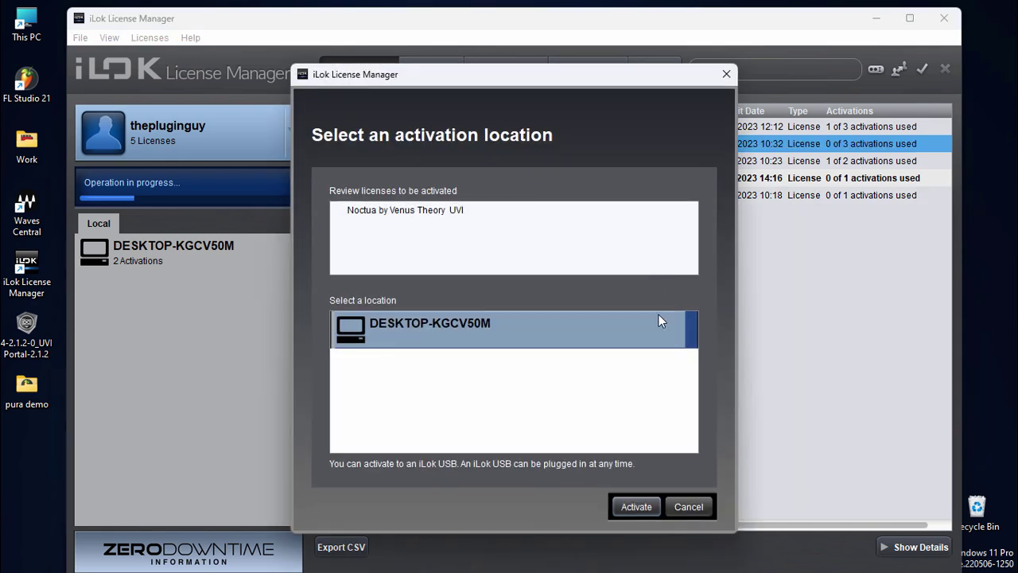
pyautogui.click(636, 506)
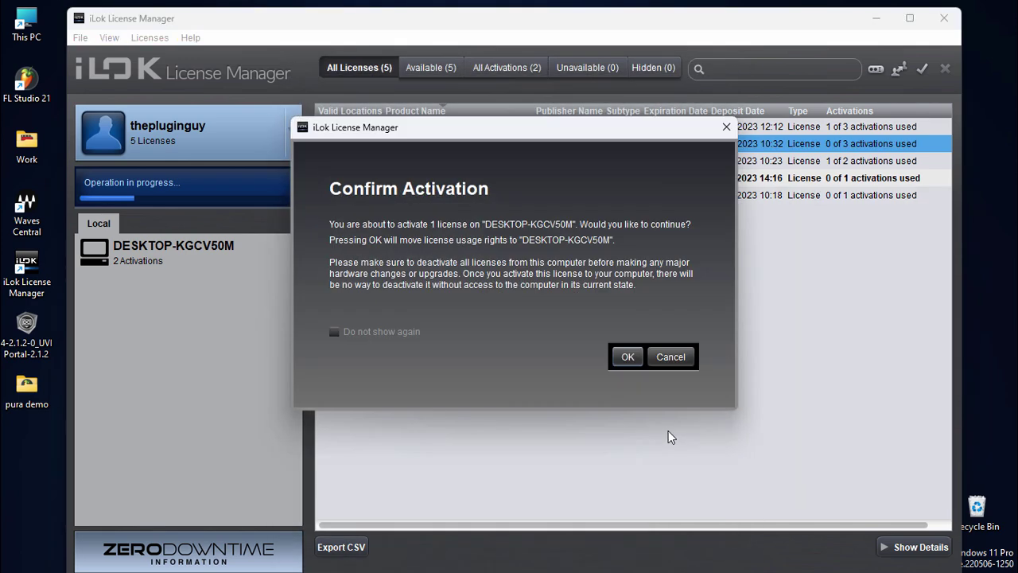
pyautogui.click(627, 356)
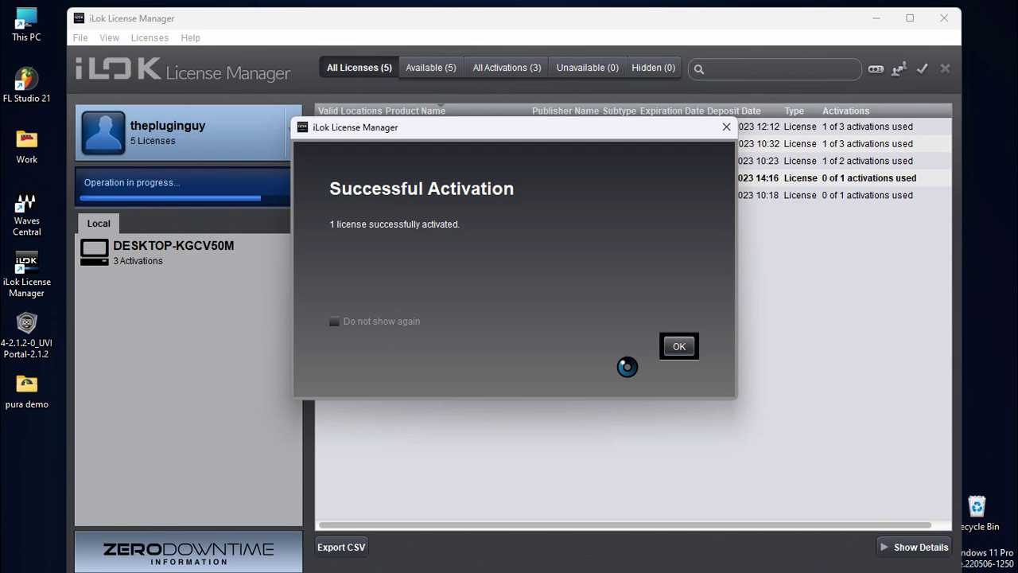
pyautogui.click(675, 348)
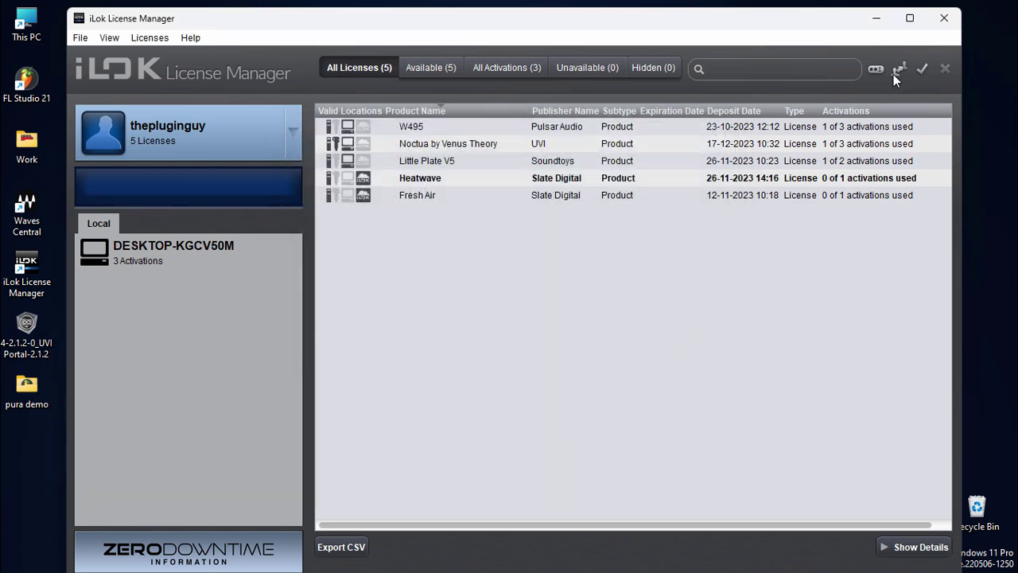
pyautogui.click(875, 17)
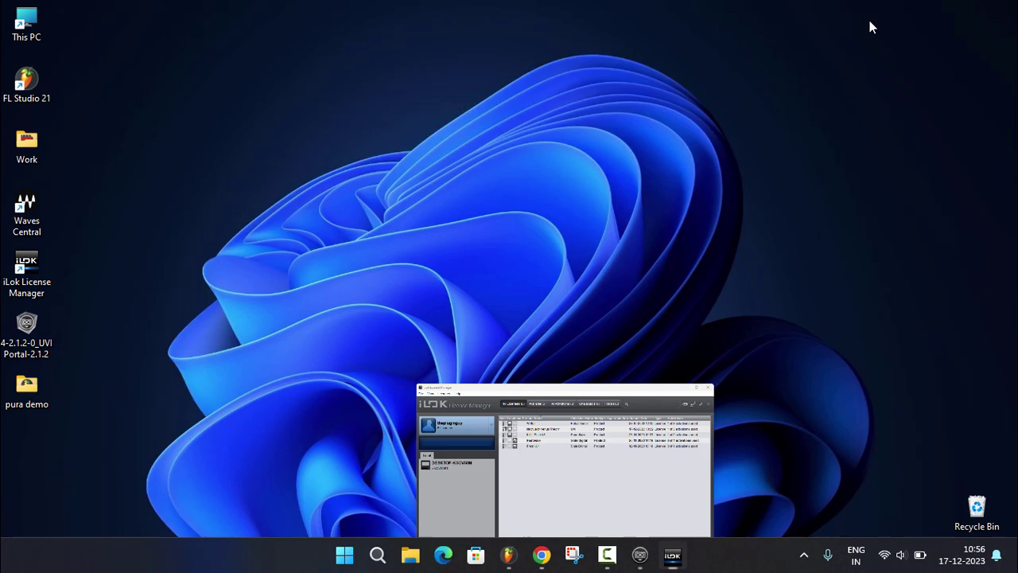
# Step: Restore UVI Portal, refresh the iLok activation so Noctua shows Installed, then minimize it
pyautogui.click(640, 555)
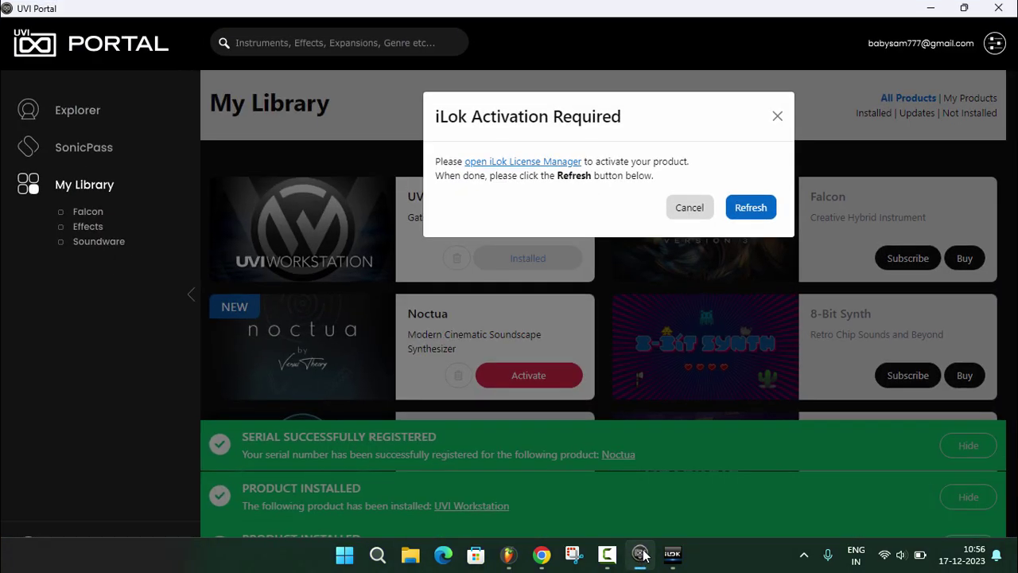
pyautogui.click(726, 209)
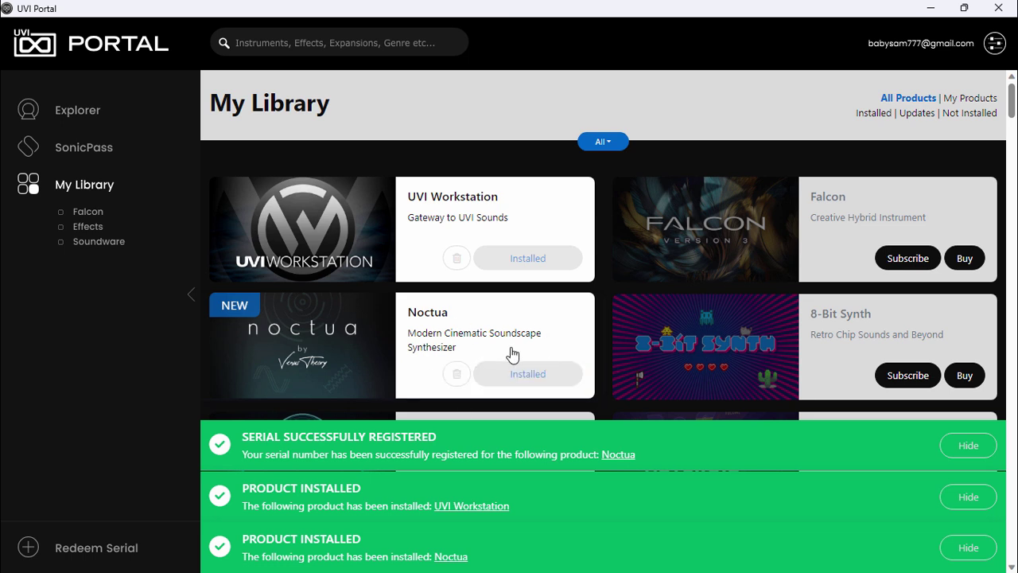
pyautogui.click(931, 9)
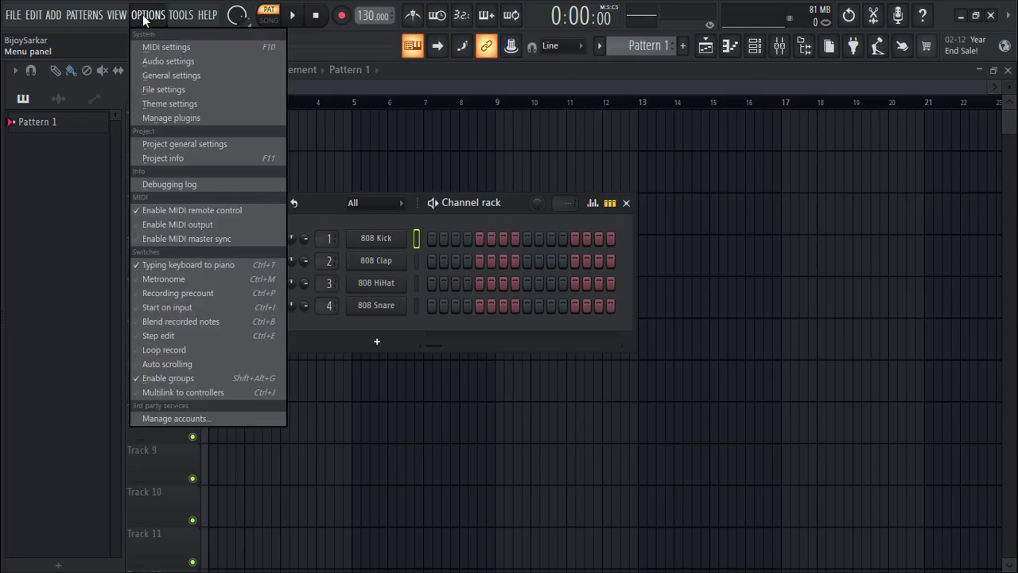
# Step: Open Manage plugins from File settings, run Find installed plugins, and dismiss the notice
pyautogui.click(170, 92)
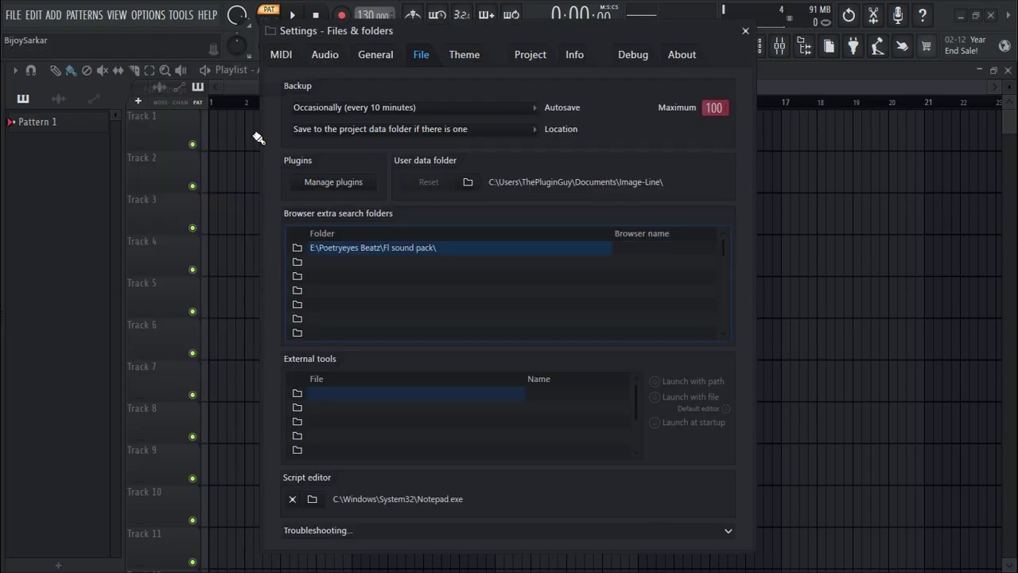
pyautogui.click(333, 183)
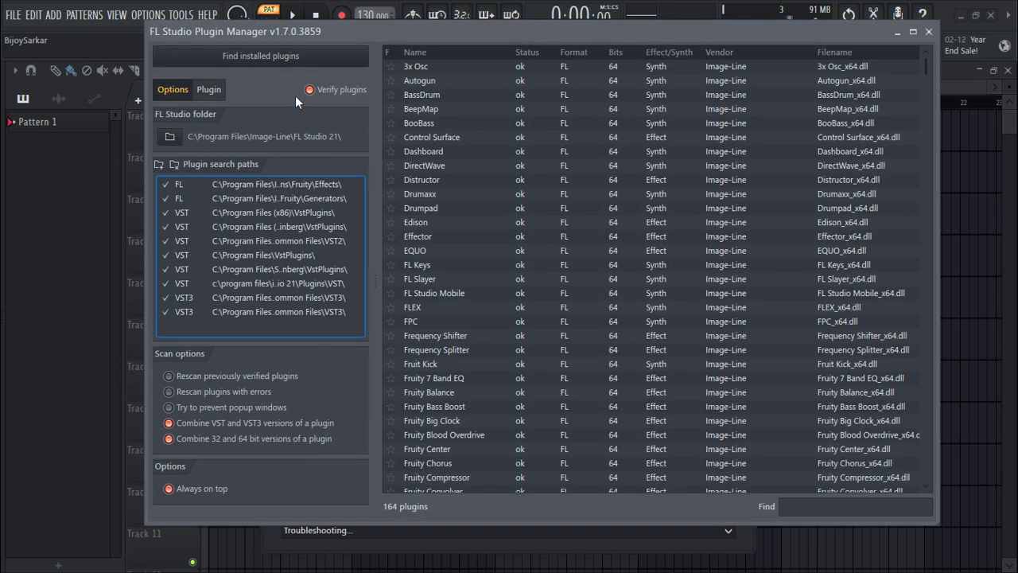
pyautogui.click(292, 58)
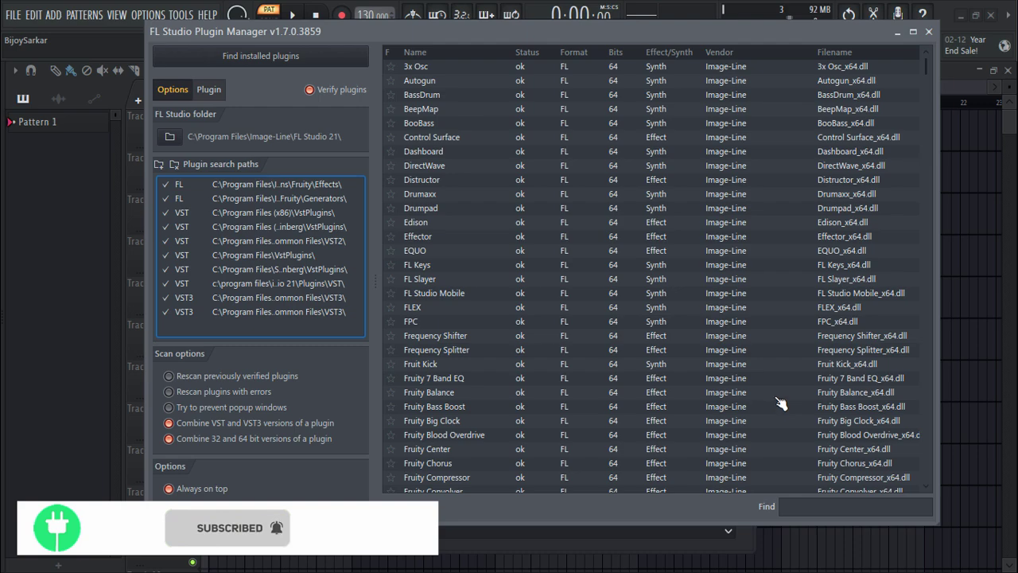
pyautogui.scroll(-4, 776, 364)
pyautogui.scroll(-20, 776, 364)
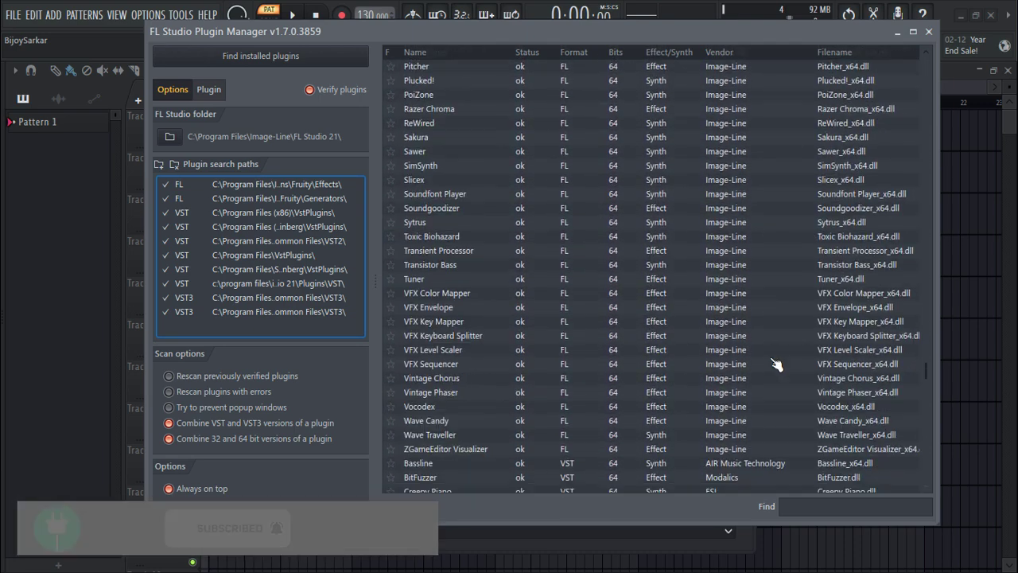
pyautogui.scroll(-5, 775, 364)
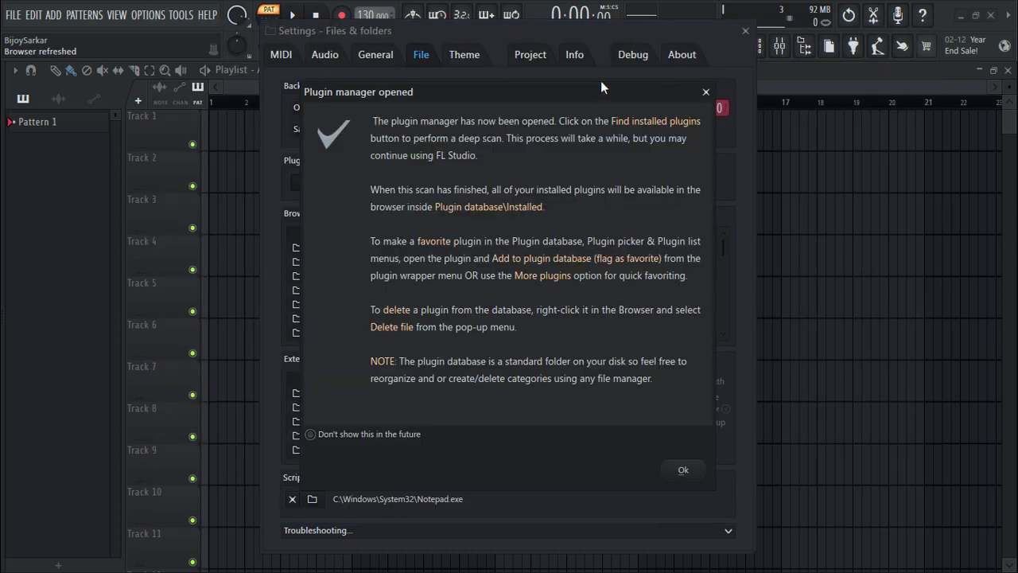
pyautogui.click(706, 92)
# Step: Close Settings and add UVIWorkstation from the browser's plugin database to the Channel rack
pyautogui.click(745, 30)
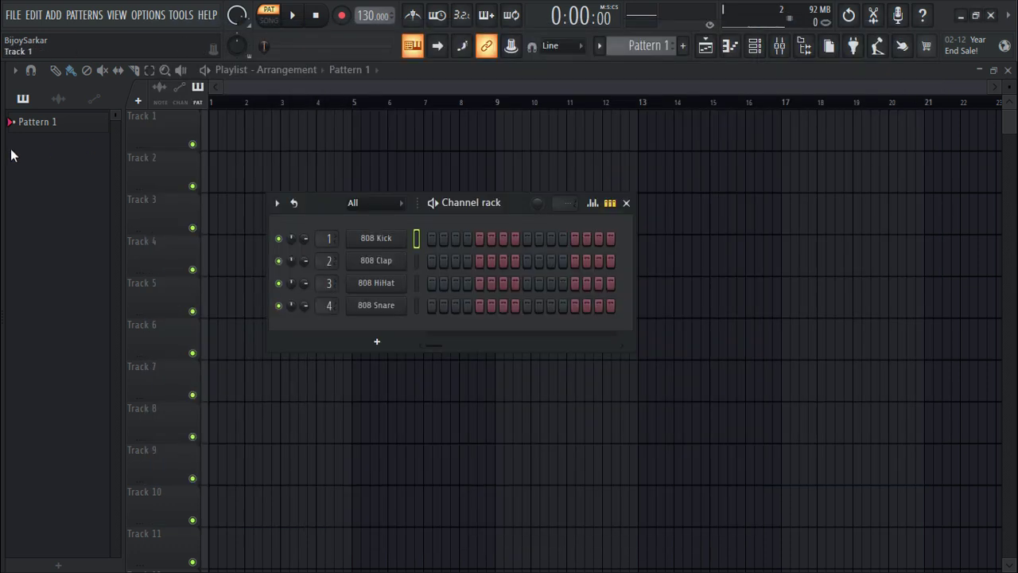
pyautogui.moveTo(4, 153); pyautogui.dragTo(193, 152)
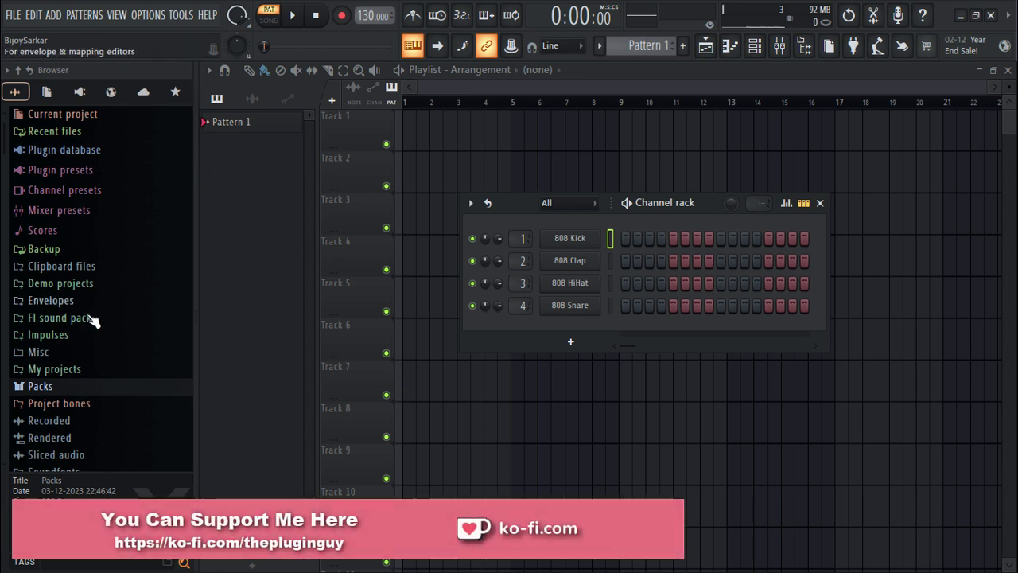
pyautogui.click(80, 91)
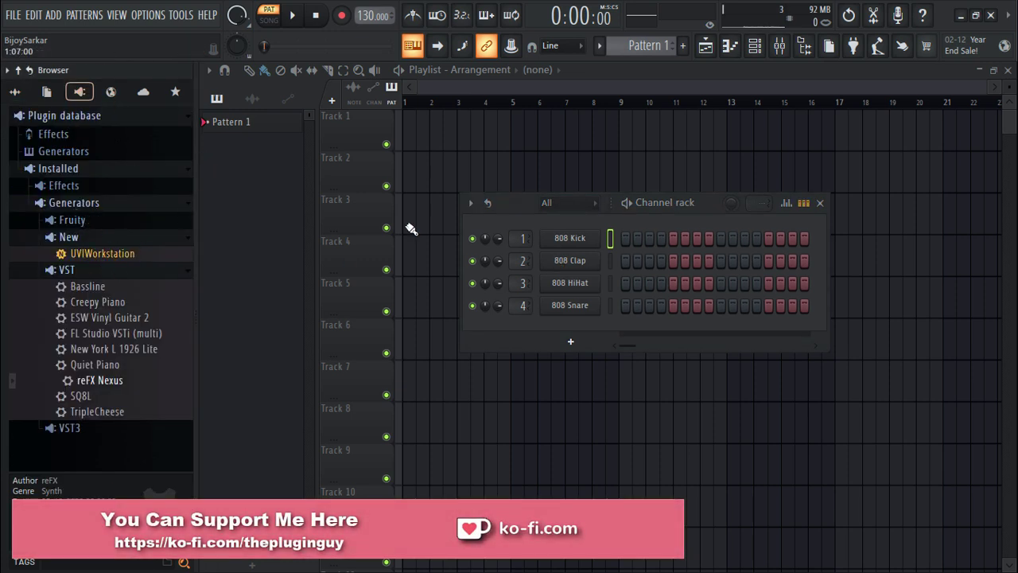
pyautogui.moveTo(86, 262); pyautogui.dragTo(567, 237)
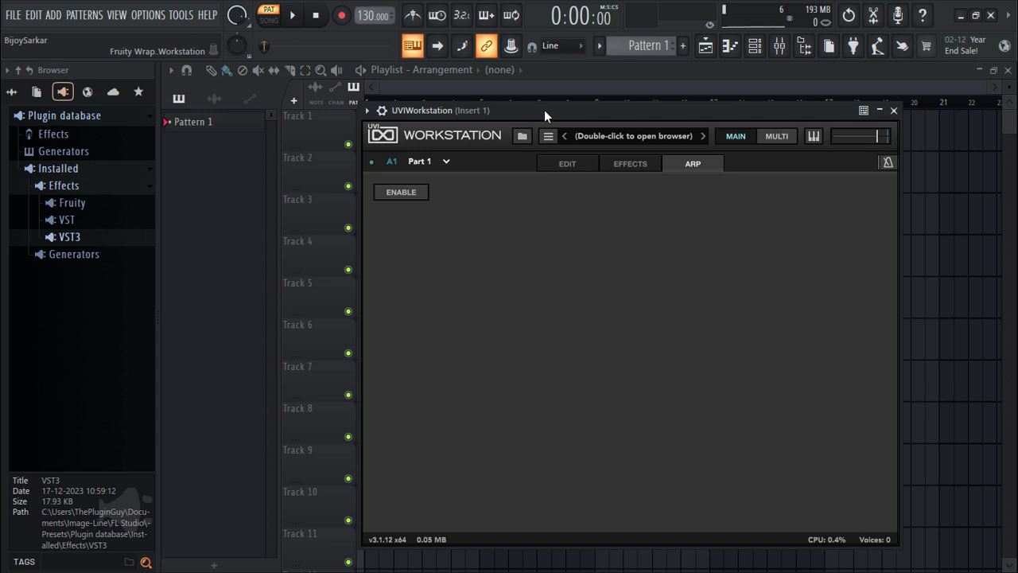
# Step: Preview Noctua's Alarms presets like Anchor Point and Blackwave, then load Full Throttle
pyautogui.click(523, 137)
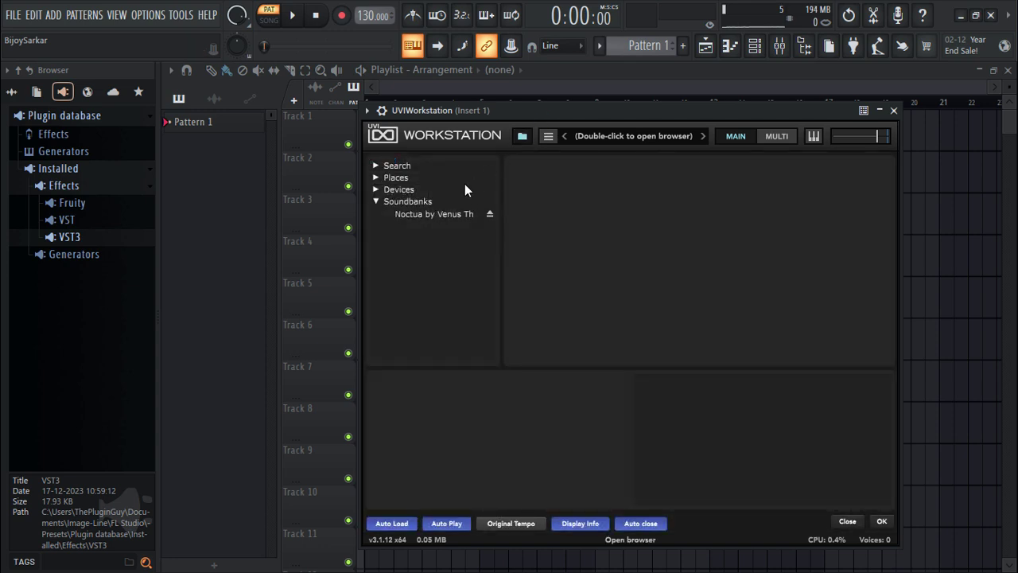
pyautogui.click(439, 214)
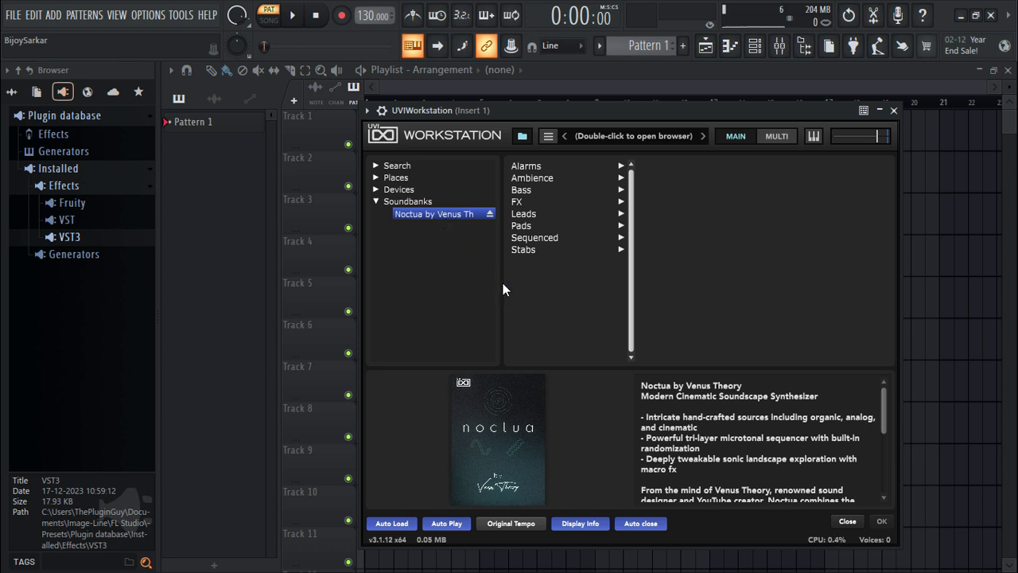
pyautogui.click(535, 167)
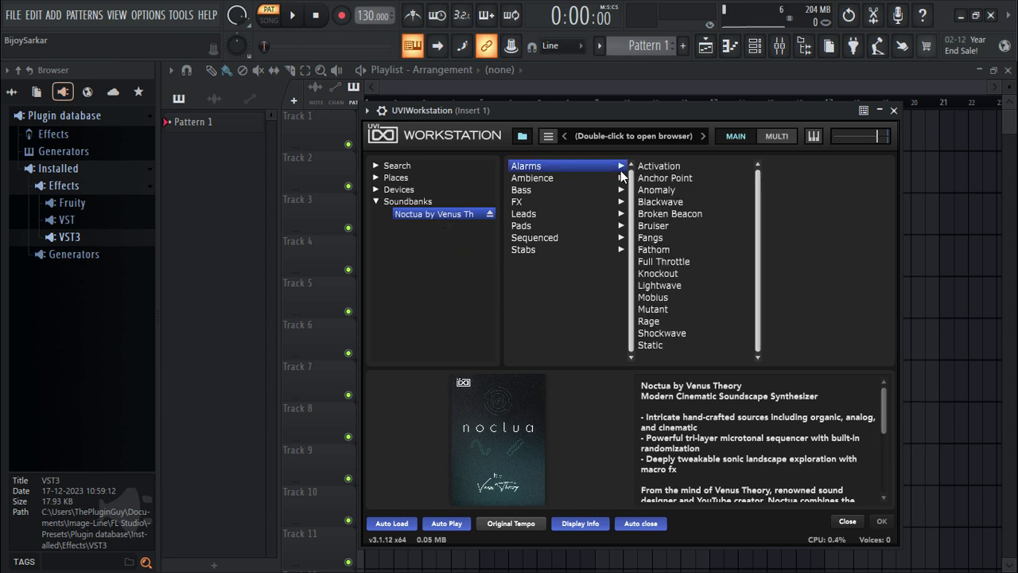
pyautogui.click(664, 177)
pyautogui.click(664, 201)
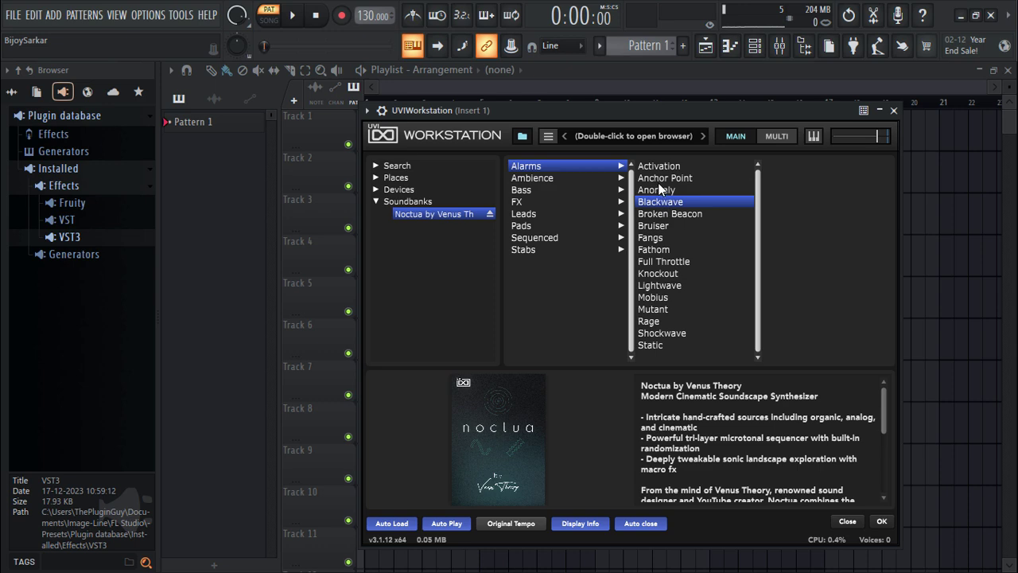
pyautogui.click(656, 178)
pyautogui.click(652, 165)
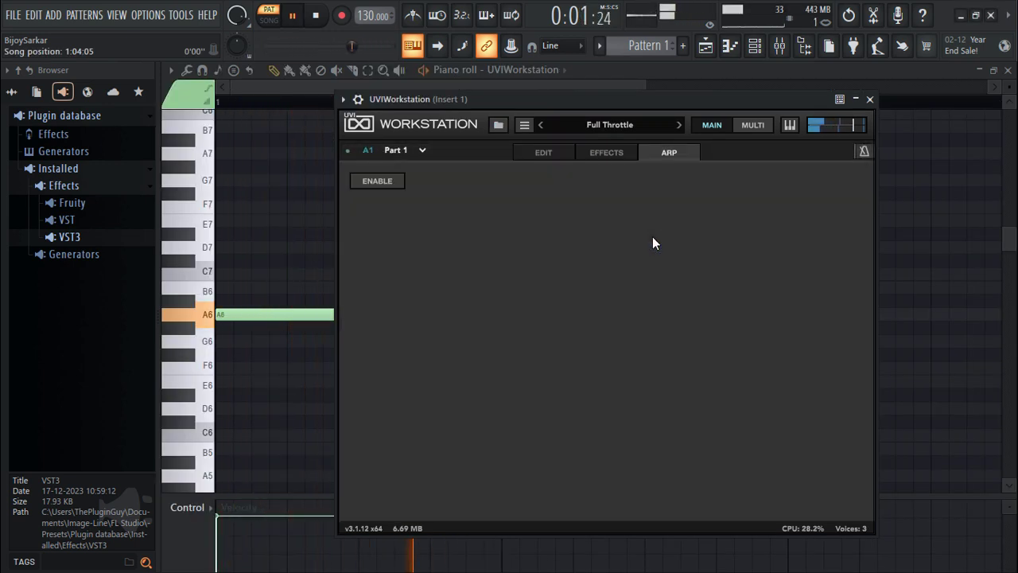
# Step: Check Full Throttle's effects, return to Noctua's edit controls, stop playback, and reopen then close the preset browser
pyautogui.click(603, 157)
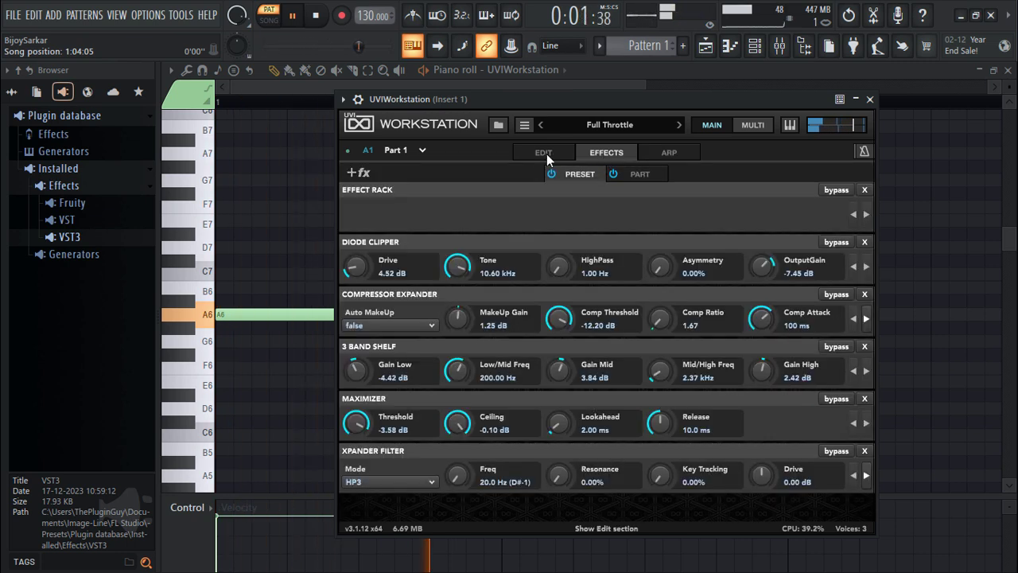
pyautogui.click(545, 153)
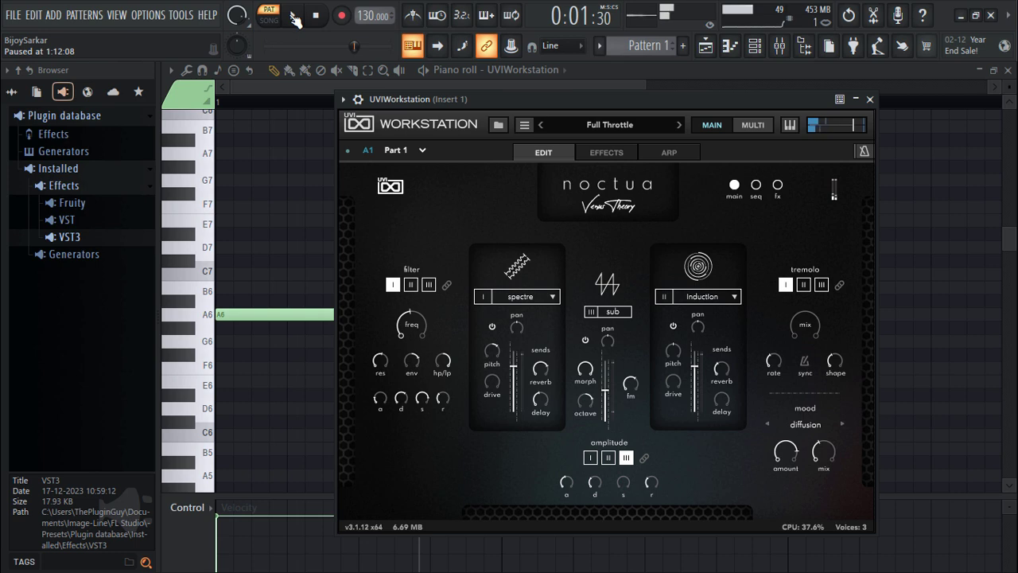
pyautogui.press('space')
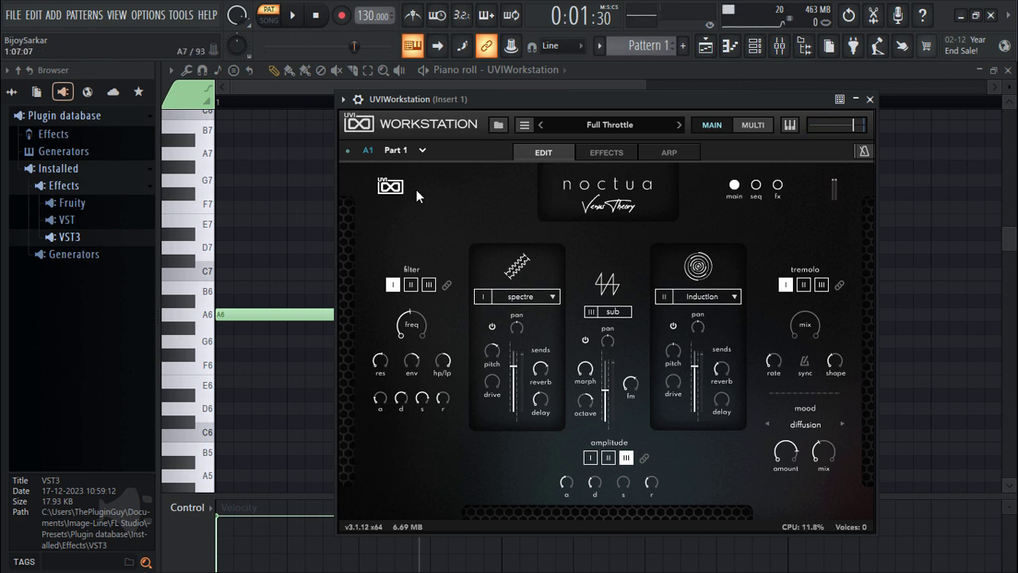
pyautogui.click(497, 124)
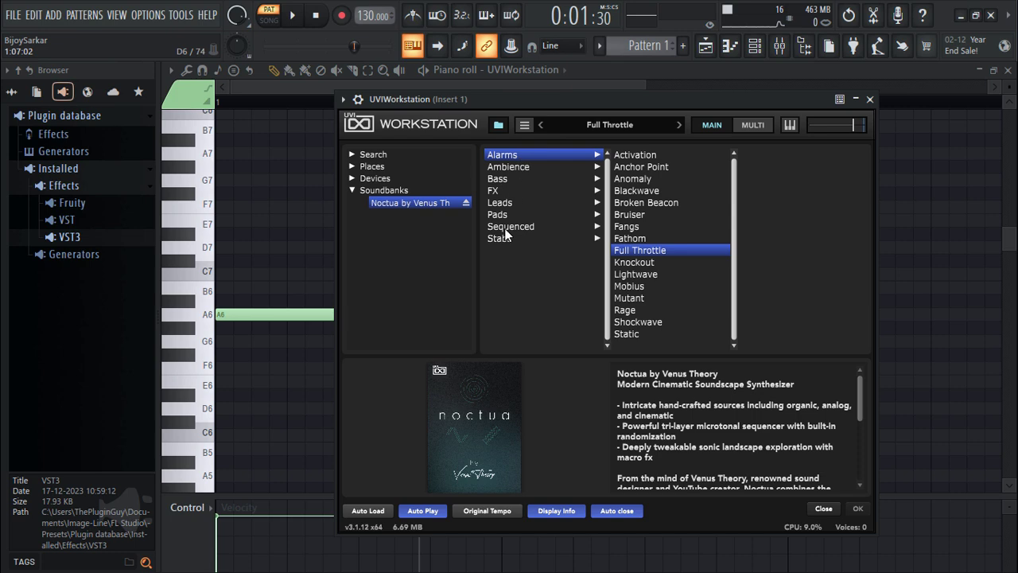
pyautogui.click(496, 125)
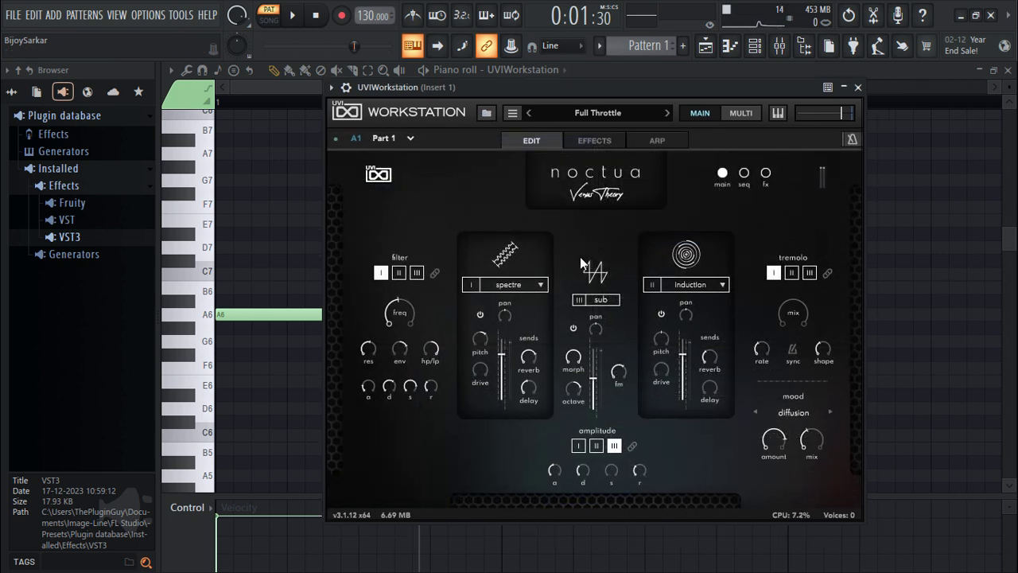